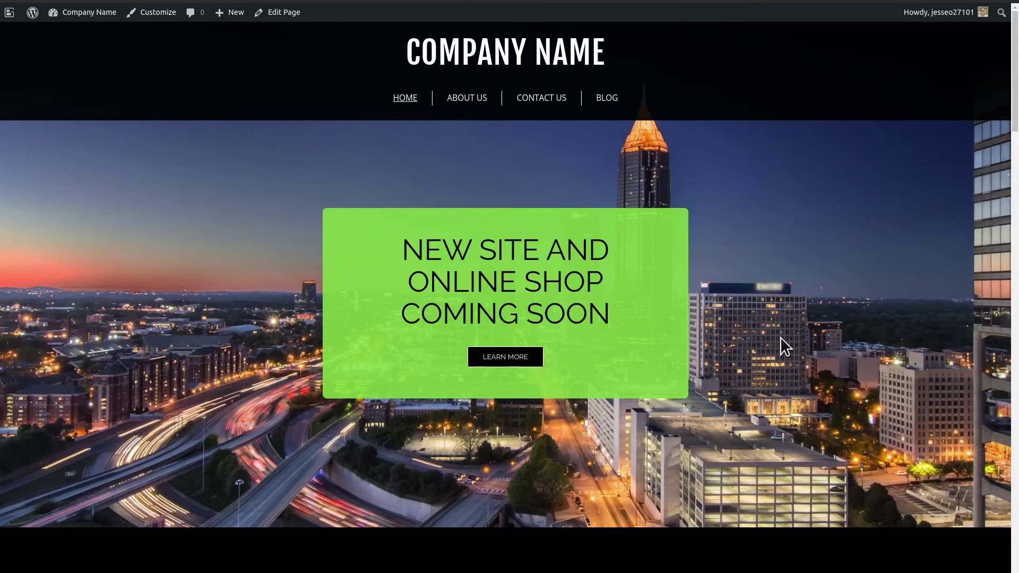
- In DevTools responsive preview, shrink the home page to 348 px phone width, then restore 1870 px
key("ctrl+shift+i")
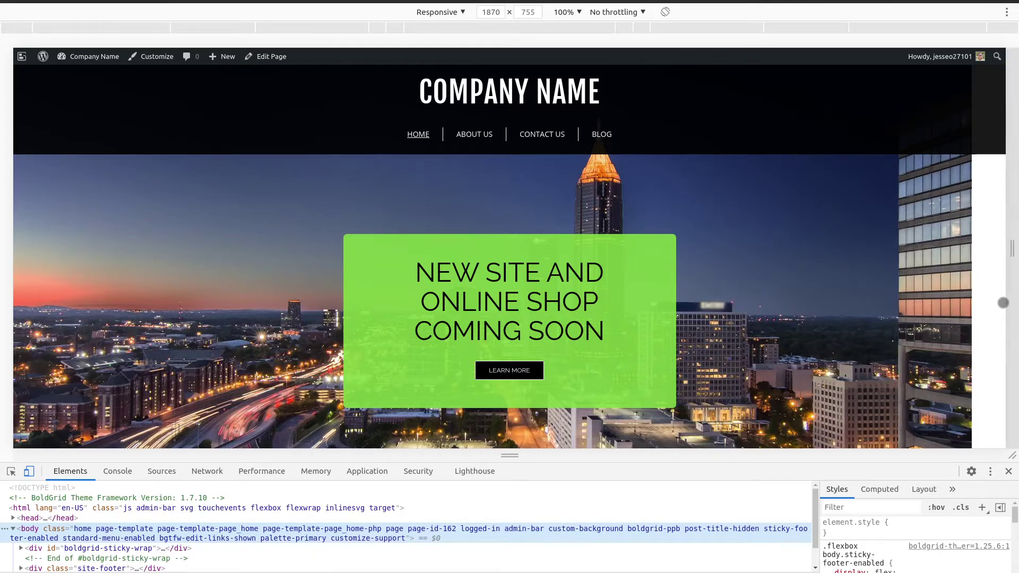
left_click_drag(1008, 259, 603, 232)
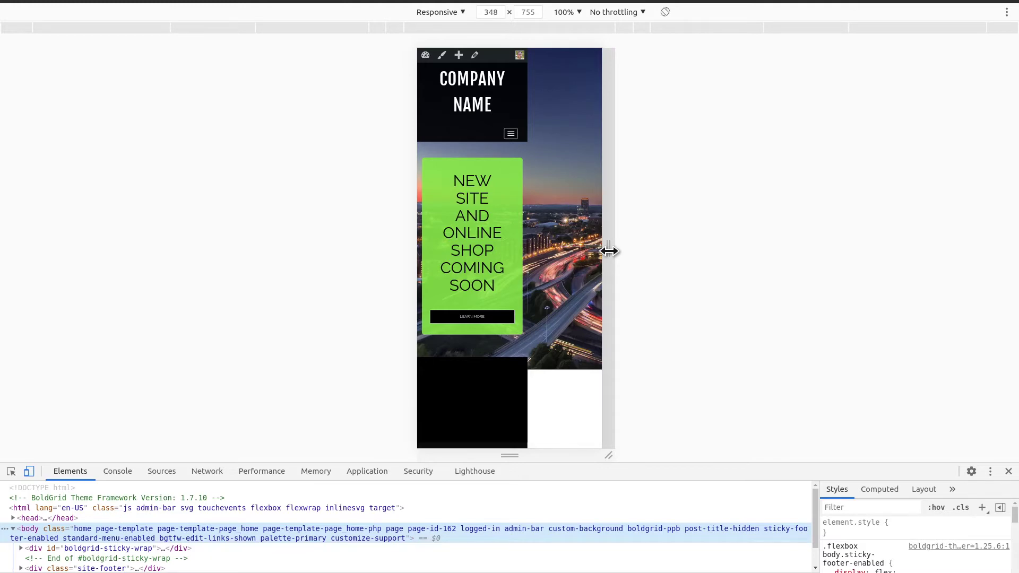
left_click_drag(608, 251, 1011, 245)
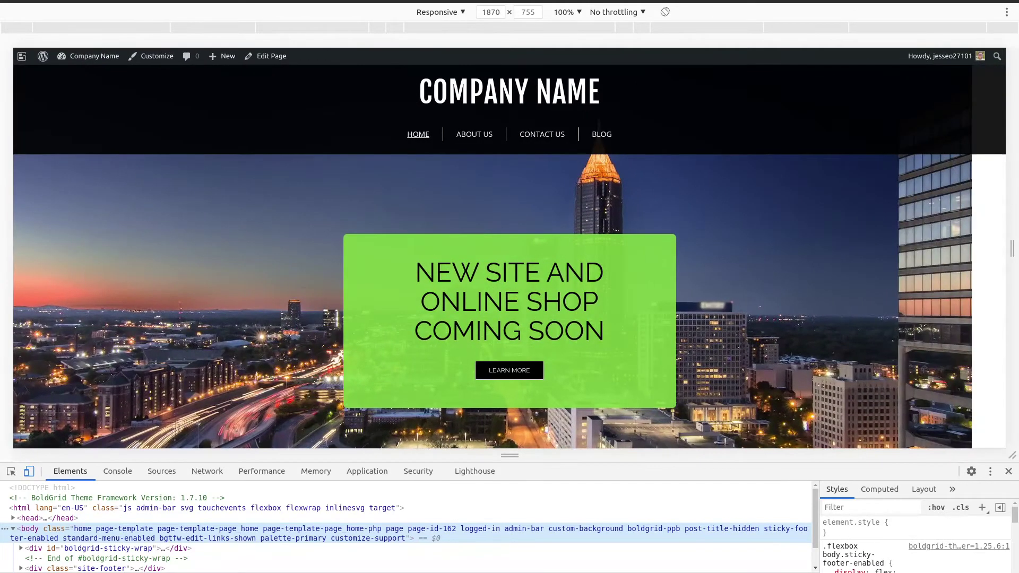
- Close DevTools and scroll the live home page to review the SERVICES and ABOUT US arrow headings
left_click(1008, 471)
scroll(697, 250, "down", 3)
scroll(526, 297, "down", 5)
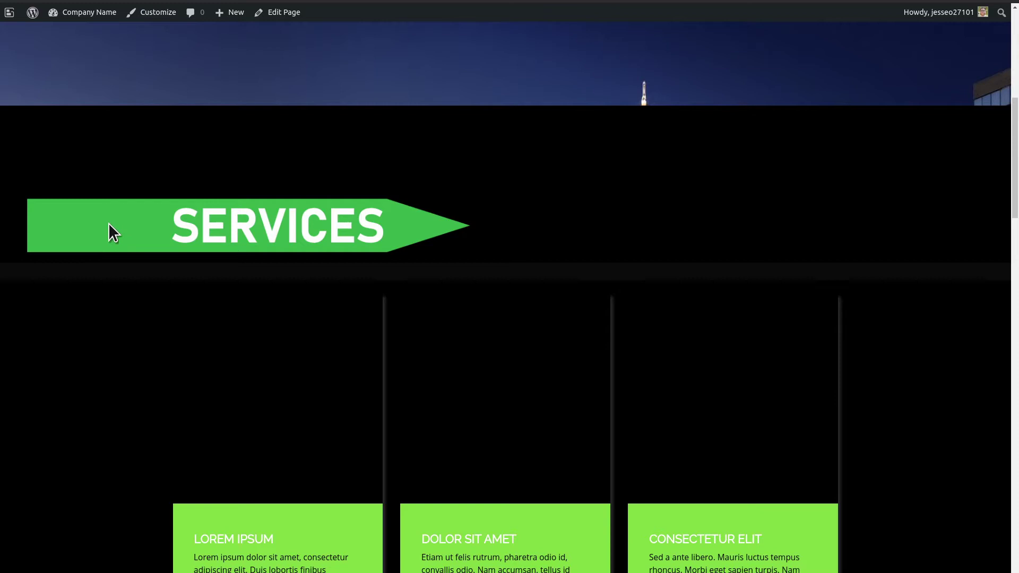
scroll(109, 186, "down", 8)
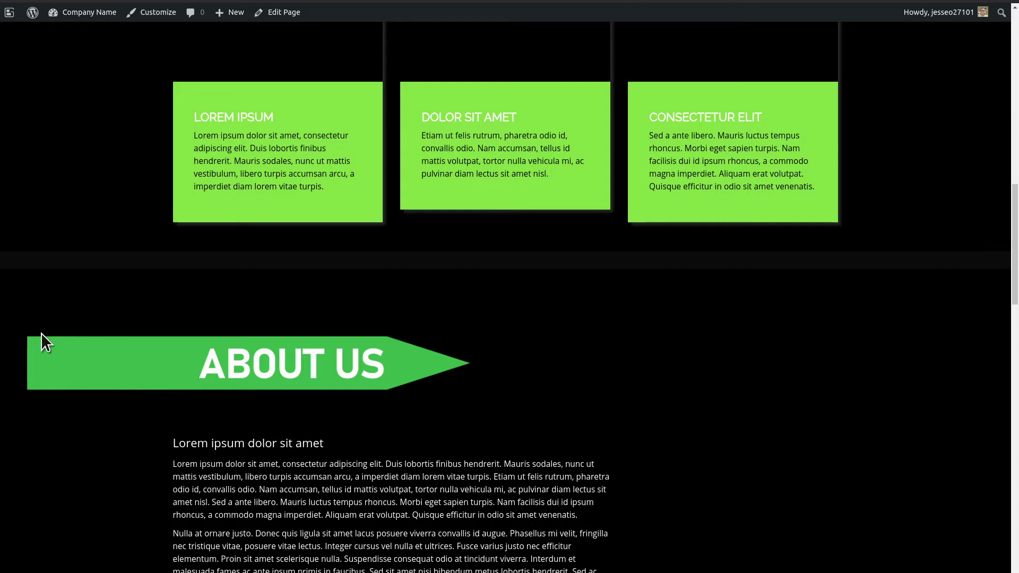
scroll(90, 333, "up", 10)
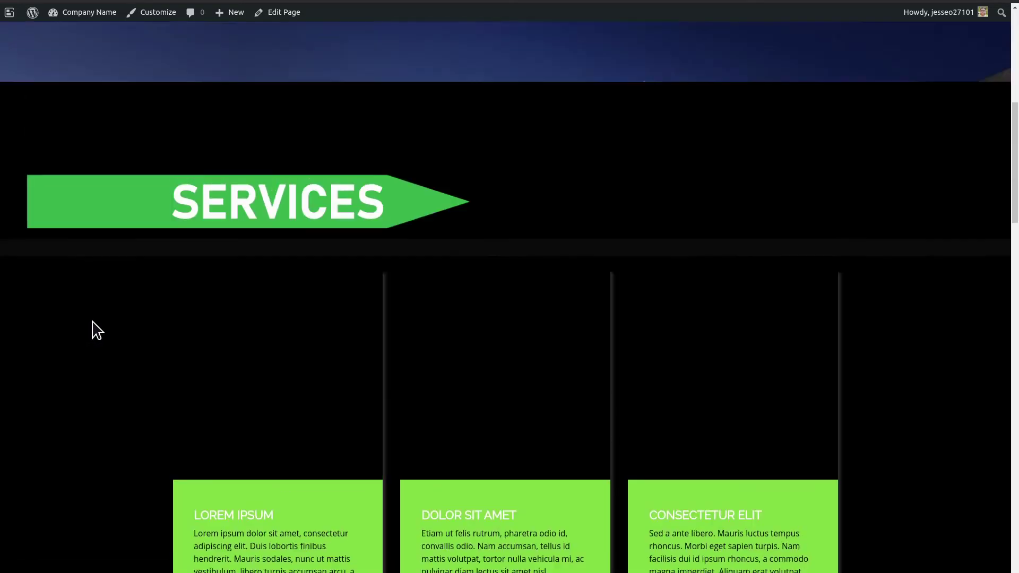
scroll(92, 331, "up", 3)
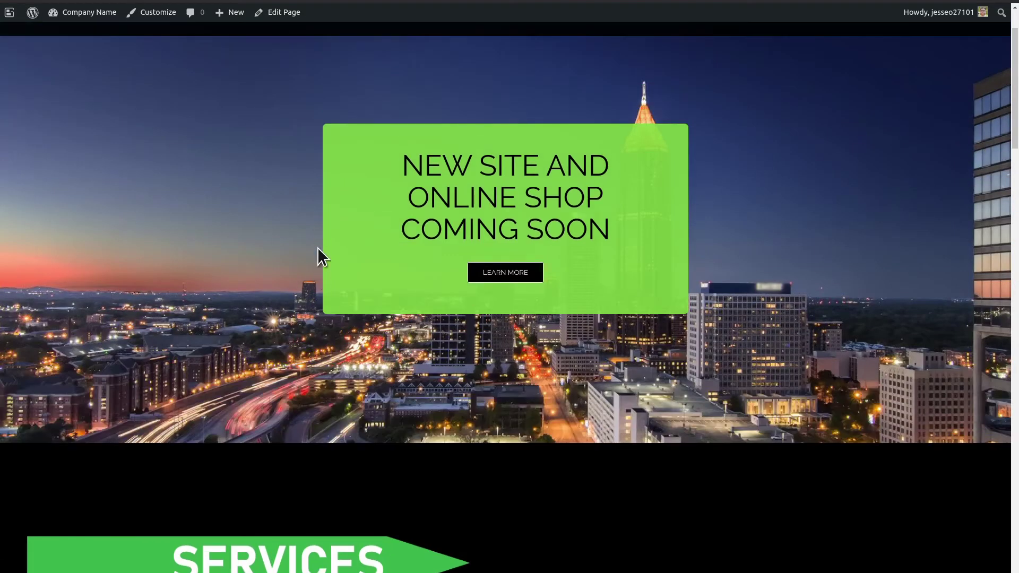
scroll(574, 276, "up", 2)
scroll(575, 271, "down", 5)
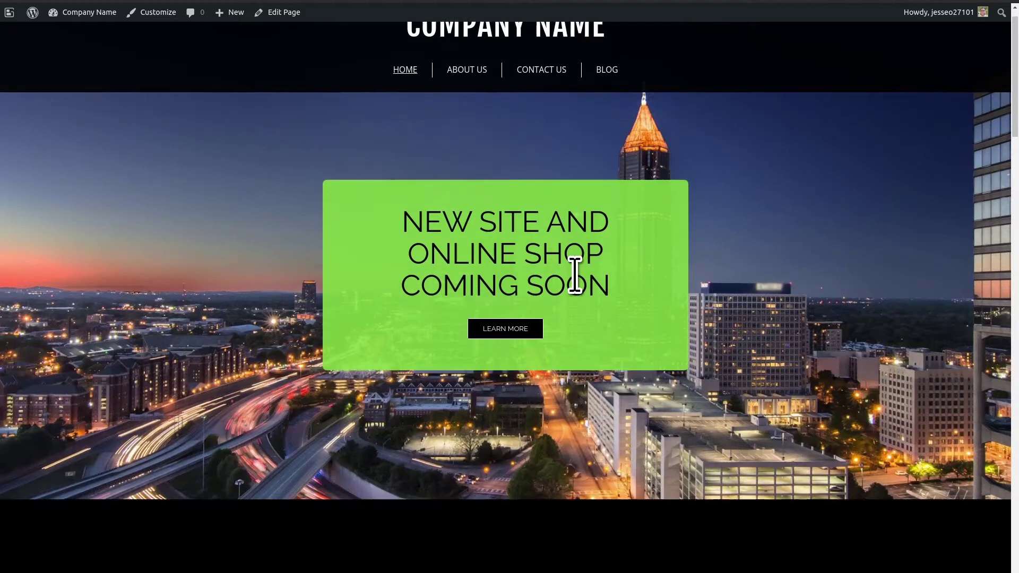
scroll(575, 274, "down", 3)
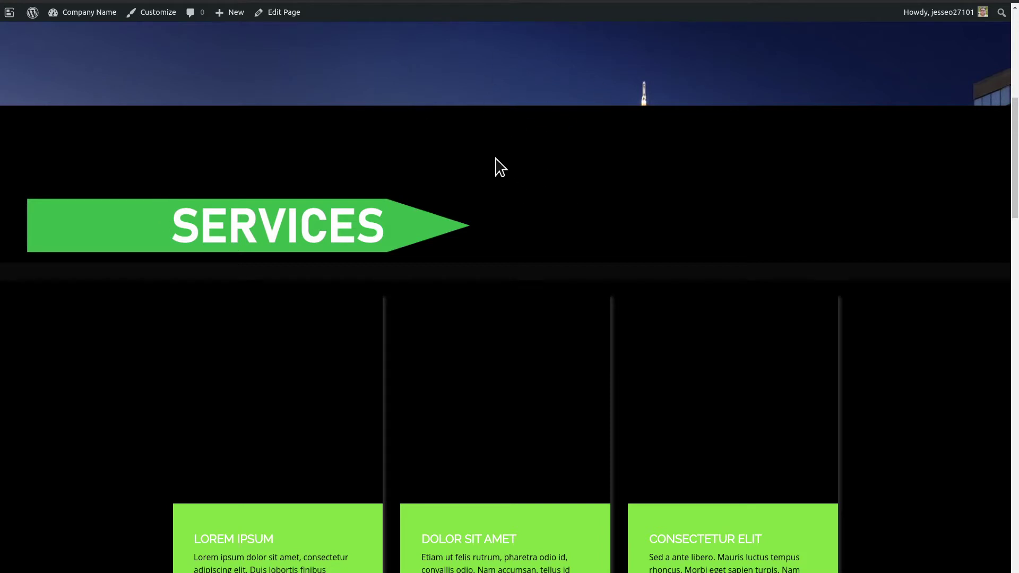
scroll(563, 148, "up", 1)
scroll(556, 130, "up", 8)
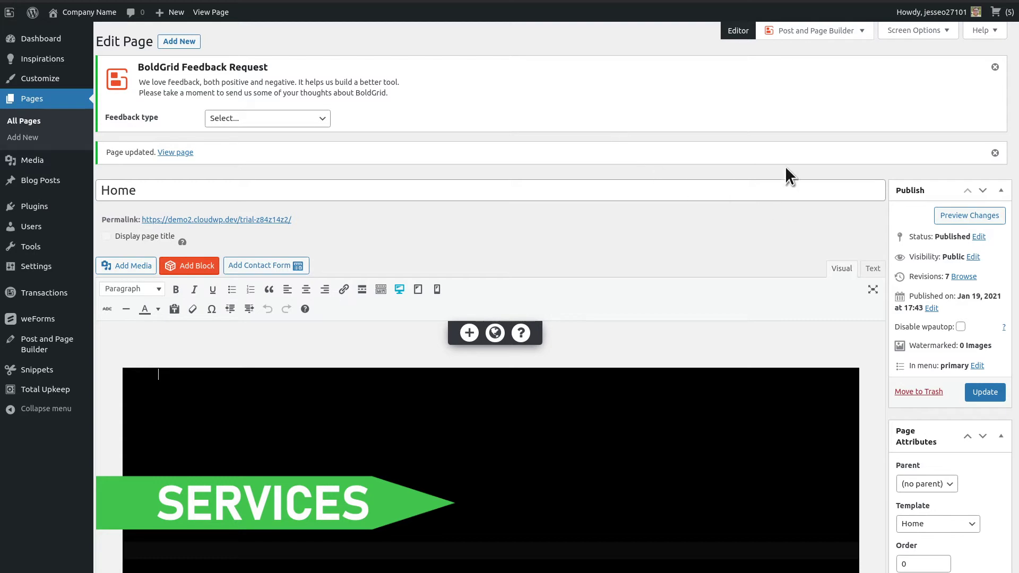
- Switch the Home page to Text mode and search its HTML for -250
left_click(874, 269)
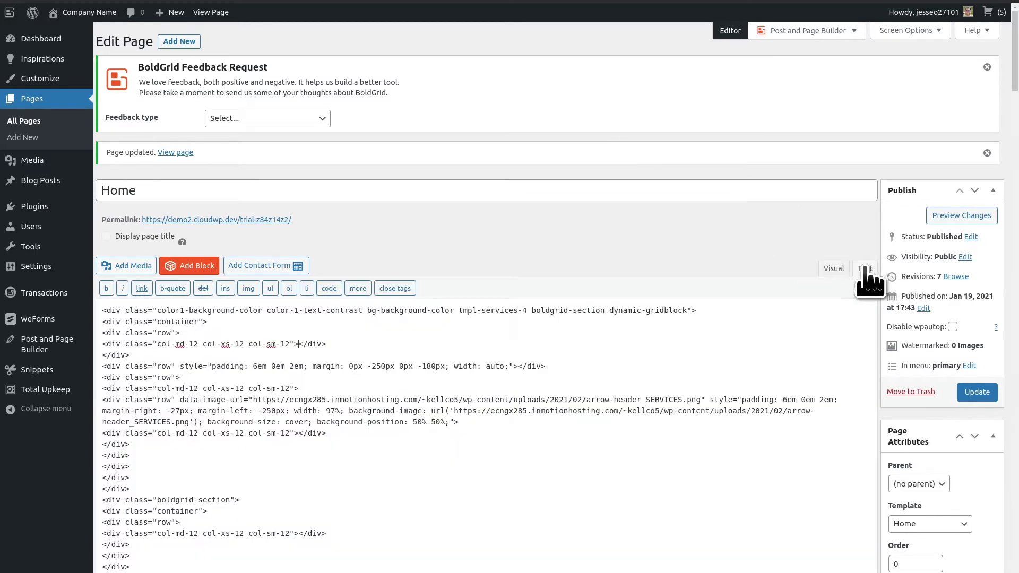
left_click(687, 356)
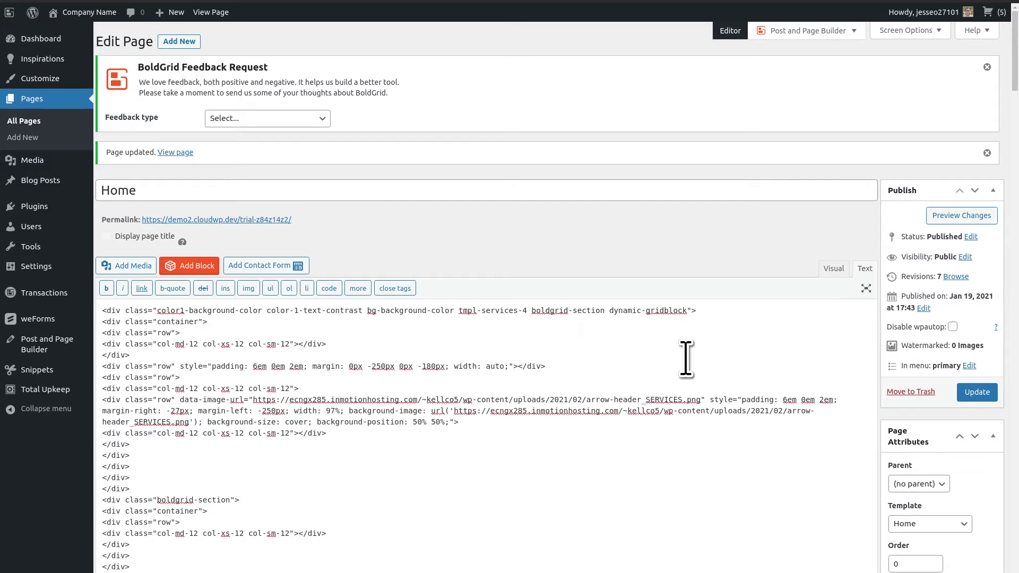
key("ctrl+f")
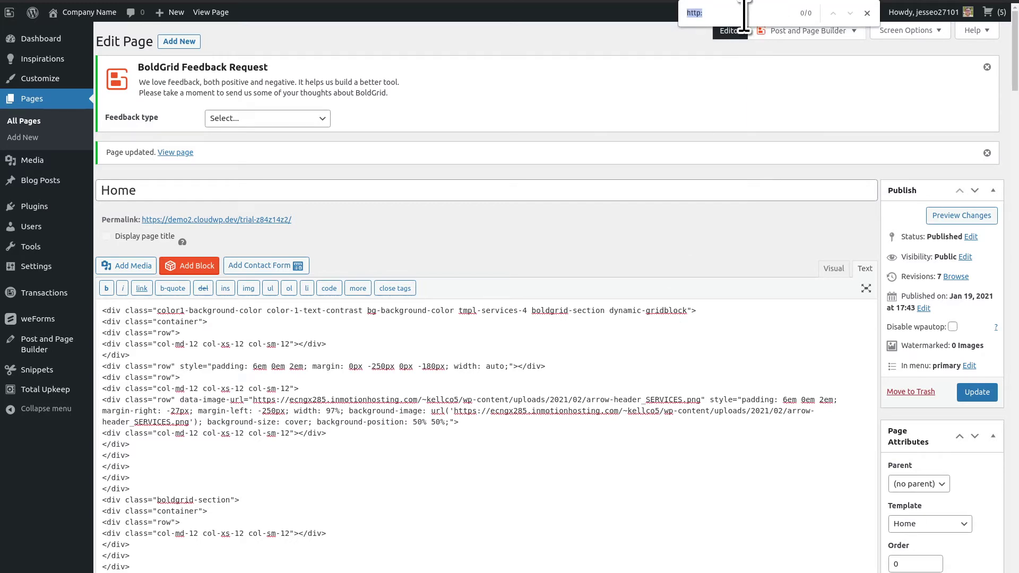
type("-28")
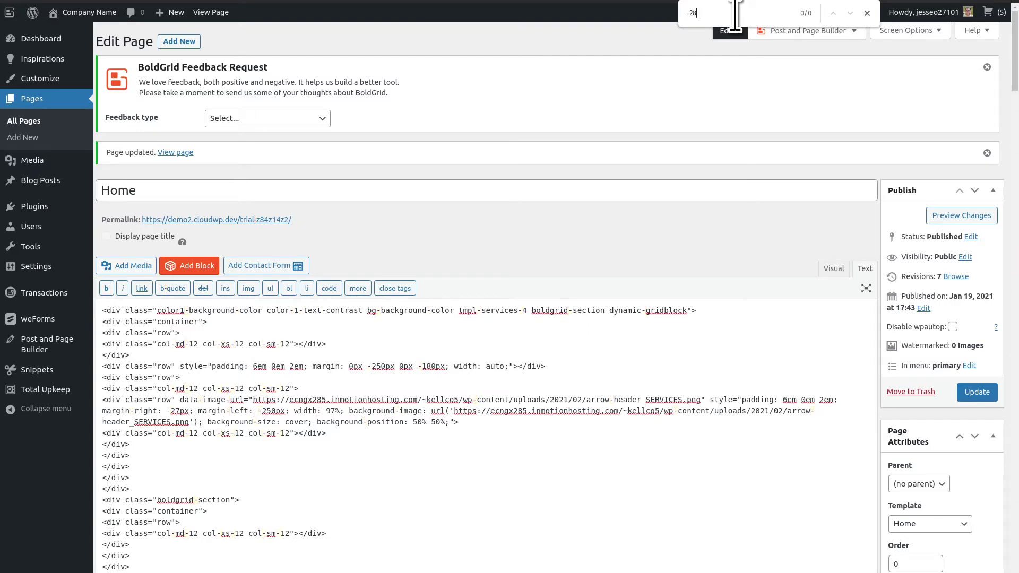
key("BackSpace")
type("50")
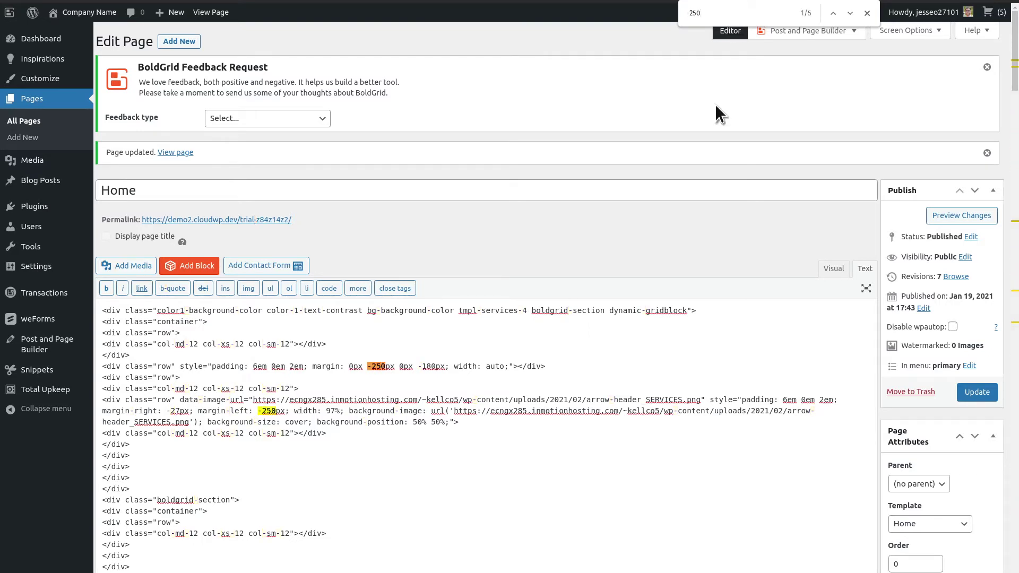
- Change the SERVICES rows' -250px, -180px and -27px margins to 0px
left_click(387, 367)
key("BackSpace")
key("BackSpace")
key("BackSpace")
key("BackSpace")
key("BackSpace")
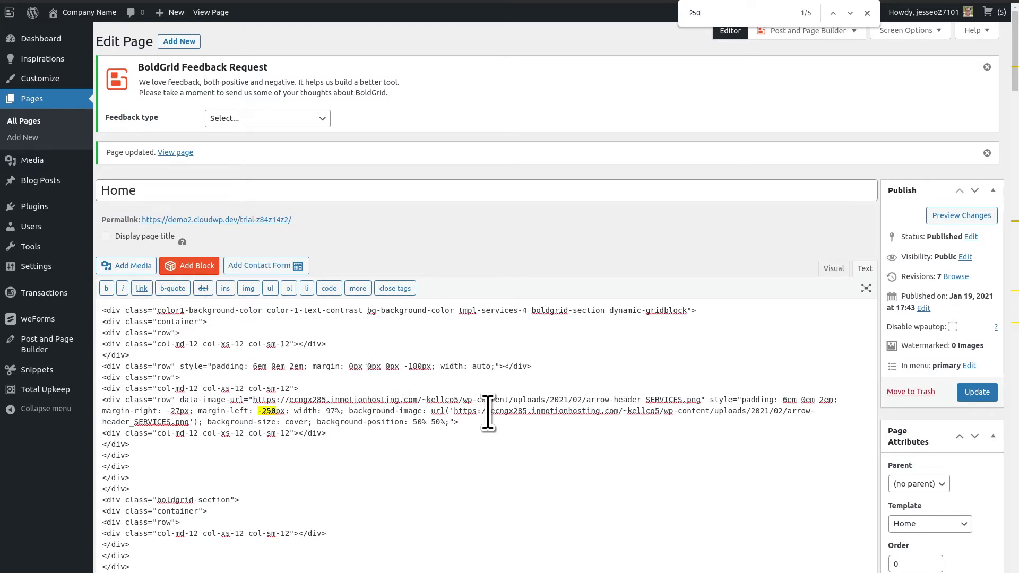
left_click(417, 366)
key("BackSpace")
key("BackSpace")
key("BackSpace")
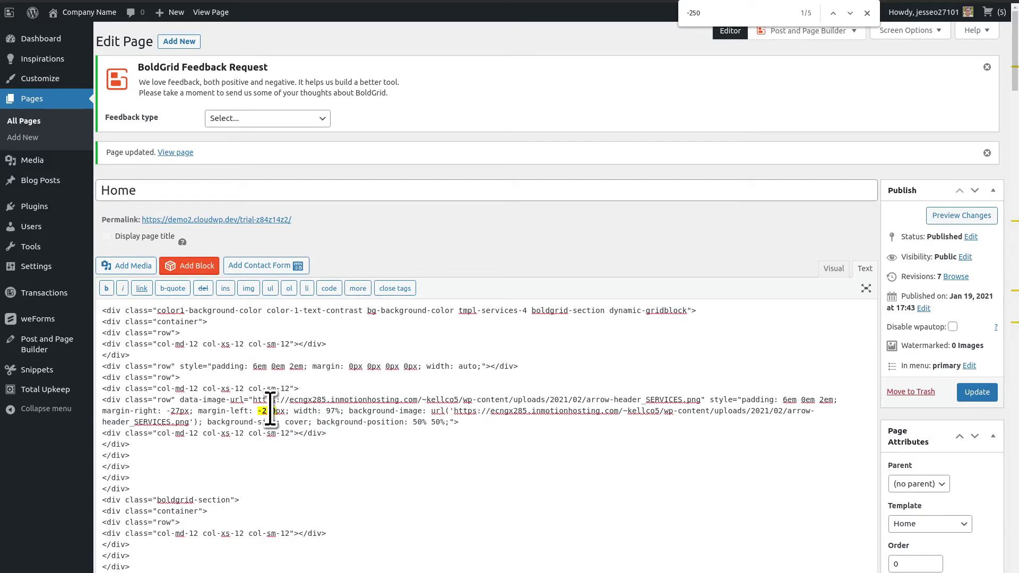
left_click(272, 411)
key("BackSpace")
key("BackSpace")
key("BackSpace")
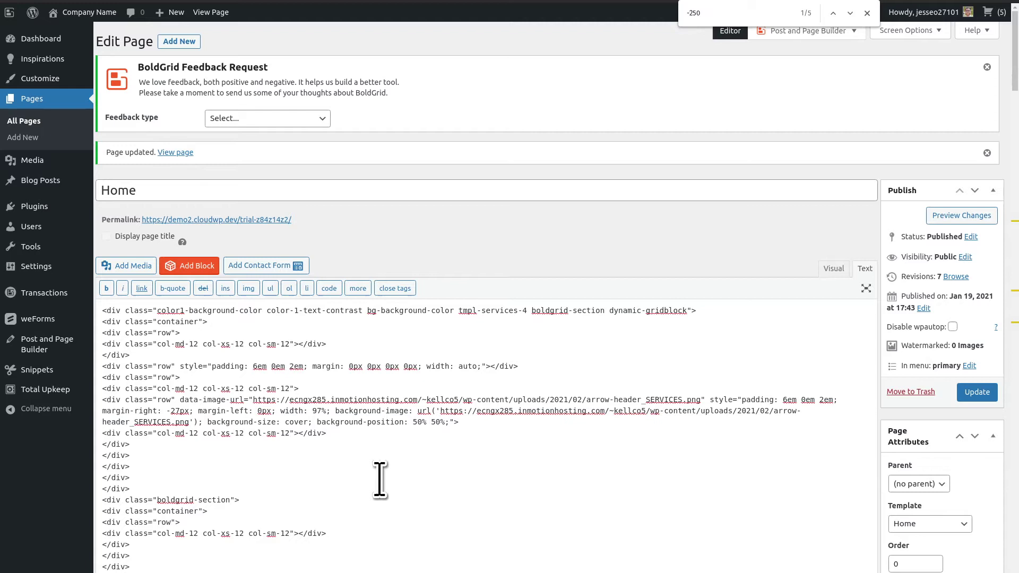
left_click(179, 411)
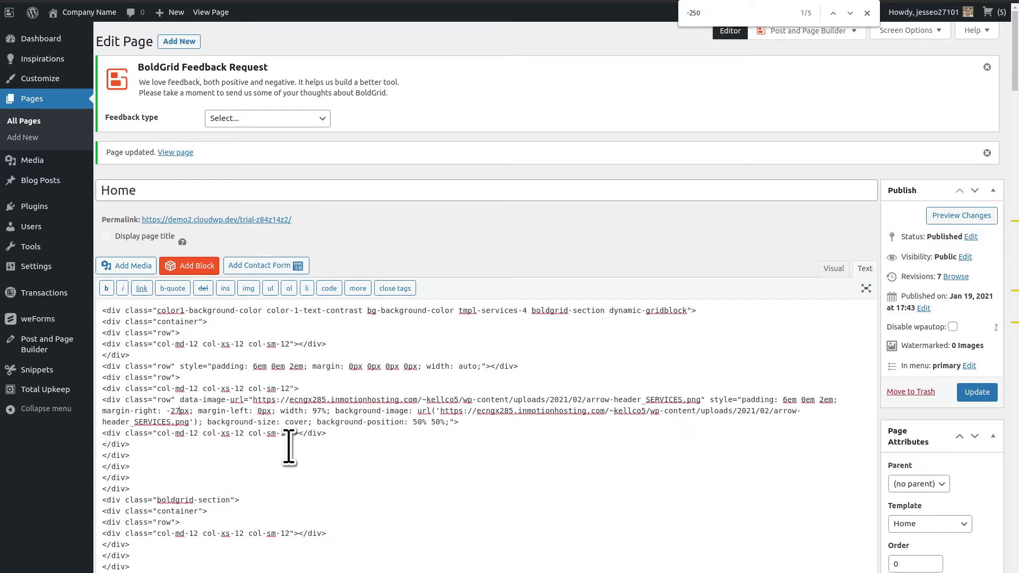
key("BackSpace")
key("BackSpace")
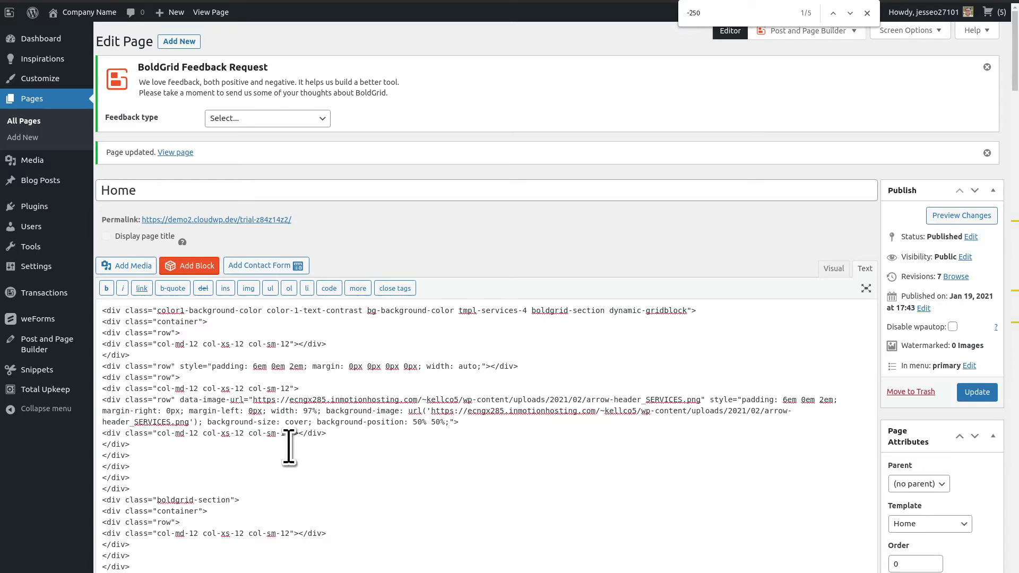
- Step through the remaining -250 matches and set the REVIEWS row's right margin to 0px
left_click(850, 15)
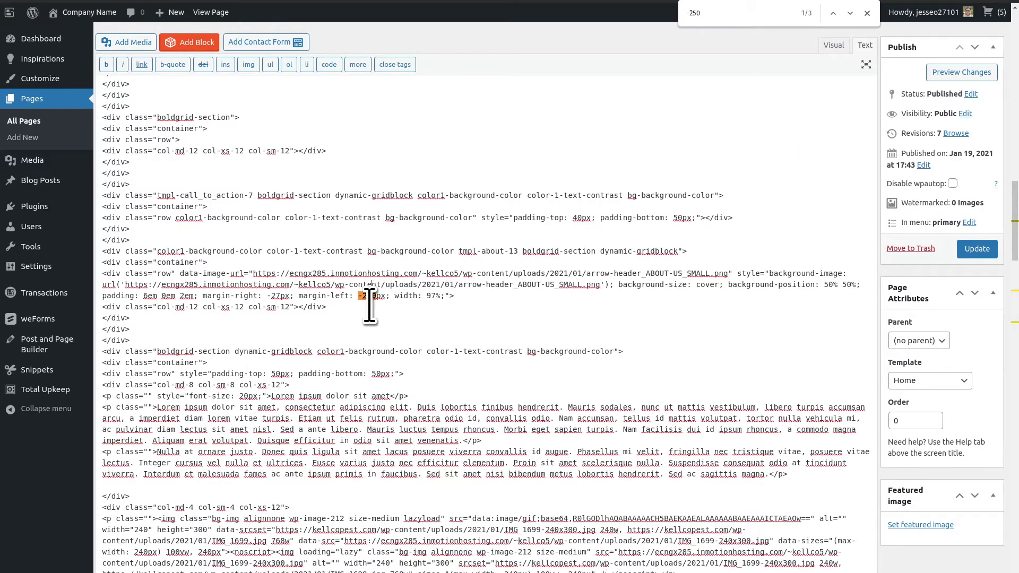
type("021/")
type("0")
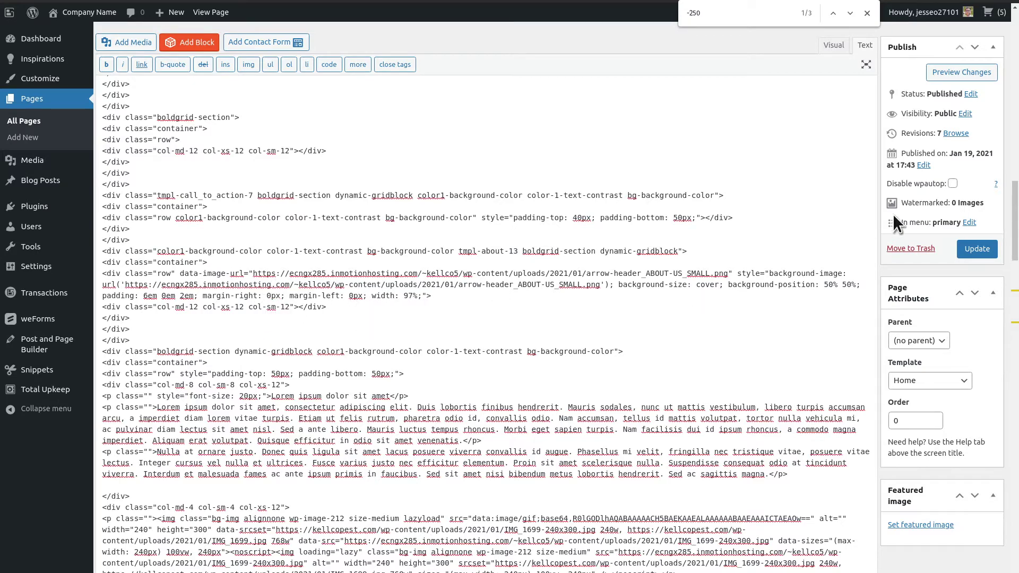
left_click(851, 13)
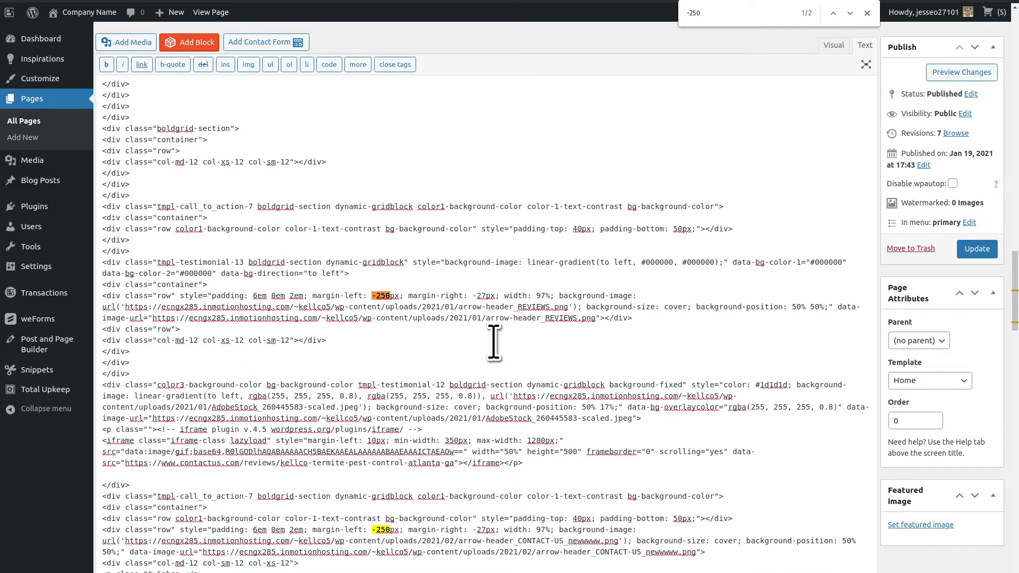
type("0")
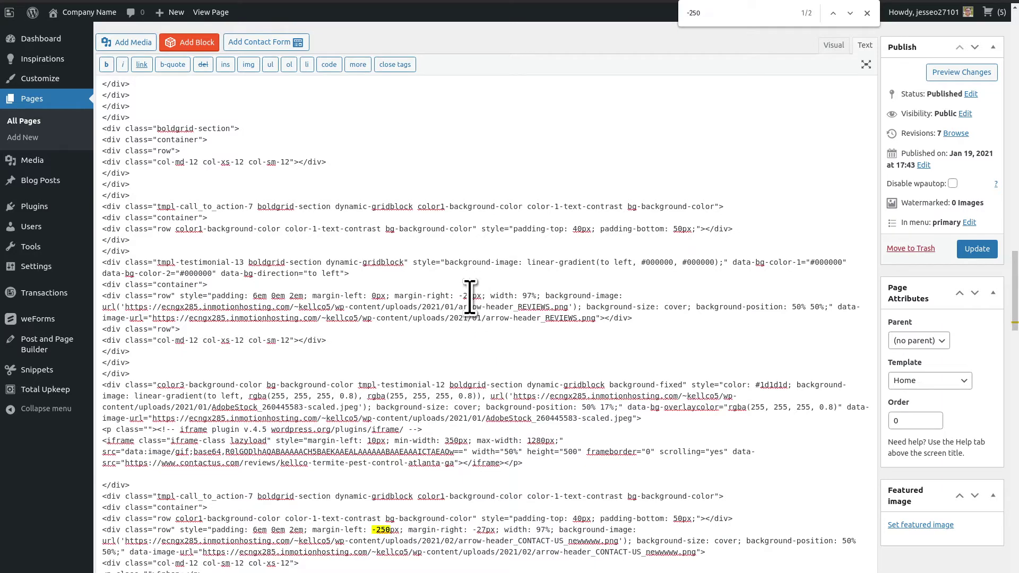
key("BackSpace")
key("BackSpace")
key("BackSpace")
type("0")
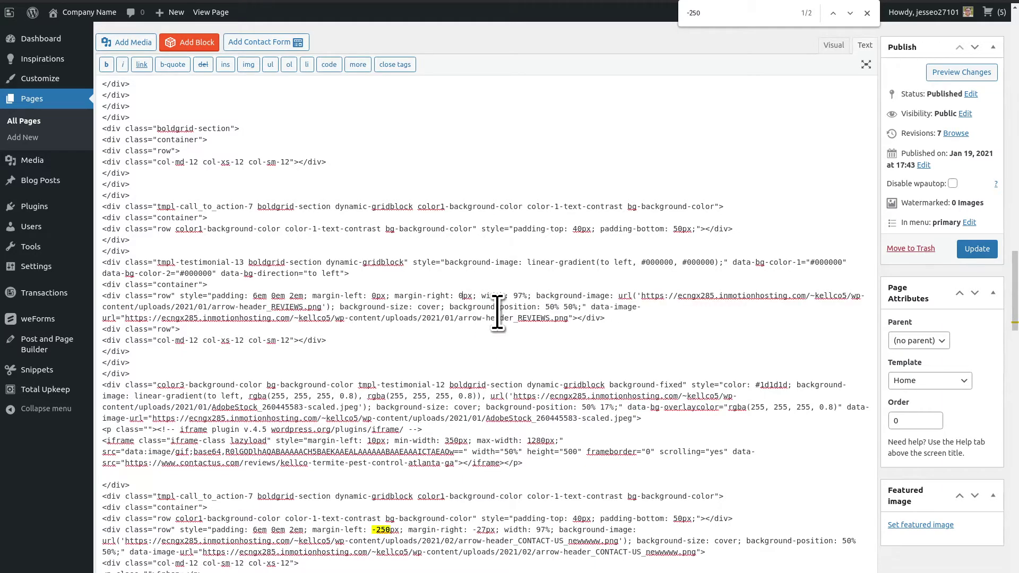
- Set the CONTACT US row's -250px left and -27px right margins to 0px, confirming no -250 remains
scroll(497, 318, "down", 3)
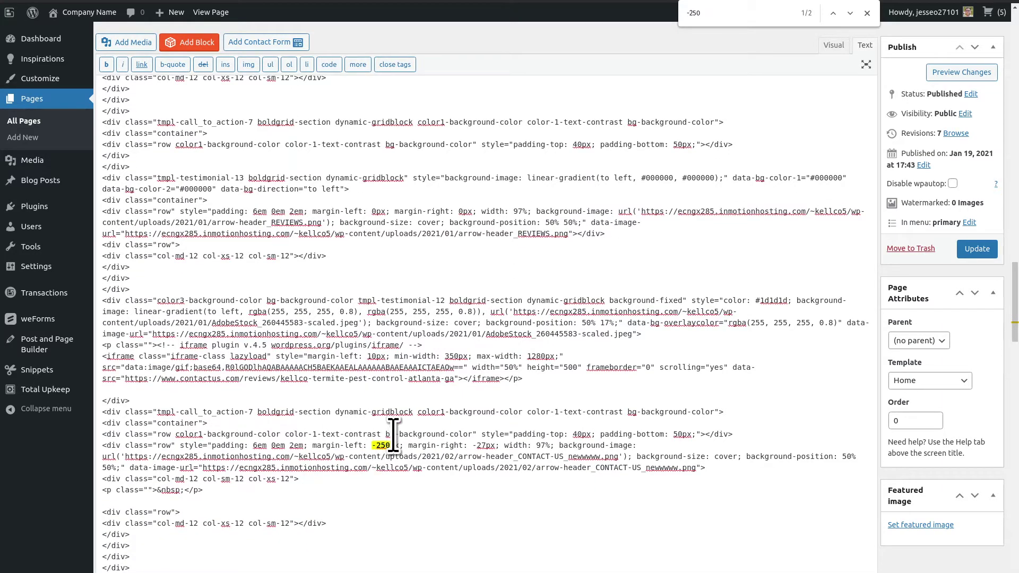
key("BackSpace")
key("BackSpace")
key("BackSpace")
key("BackSpace")
type("0")
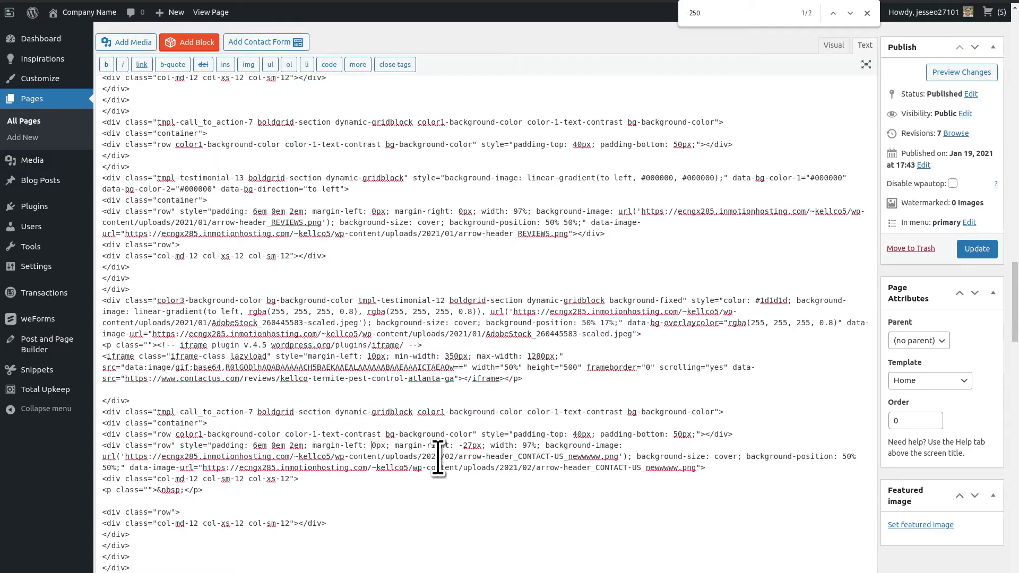
left_click(472, 445)
key("BackSpace")
key("BackSpace")
key("BackSpace")
type("0")
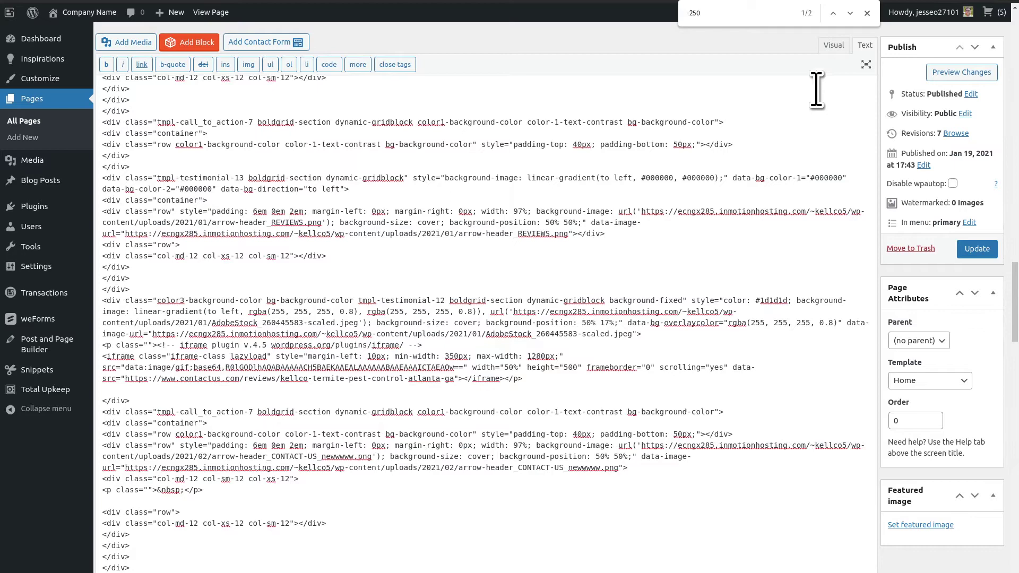
left_click(850, 13)
- Close the find bar, return to Visual mode at ABOUT US, and preview the edited Home page
left_click(866, 14)
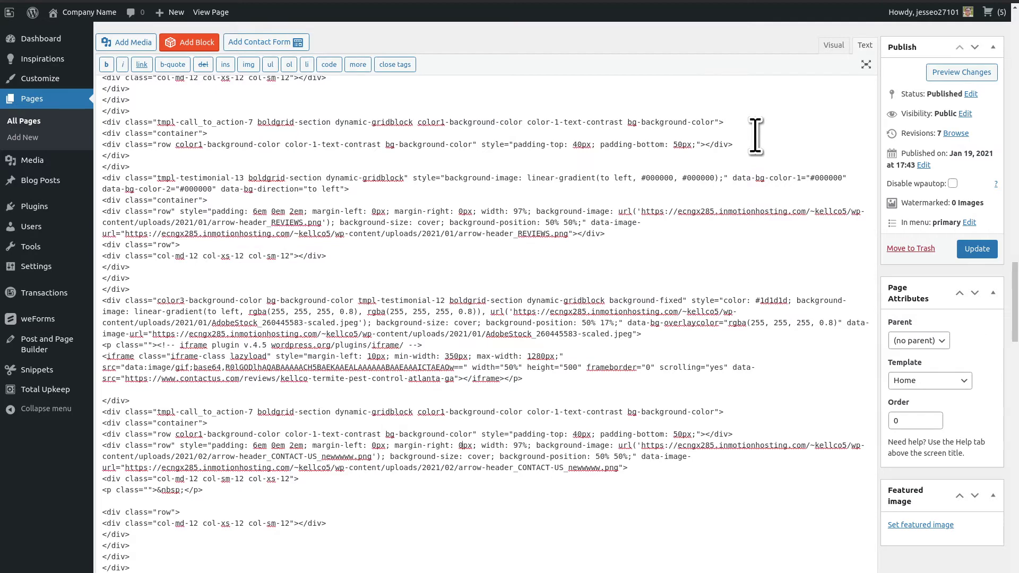
left_click(836, 46)
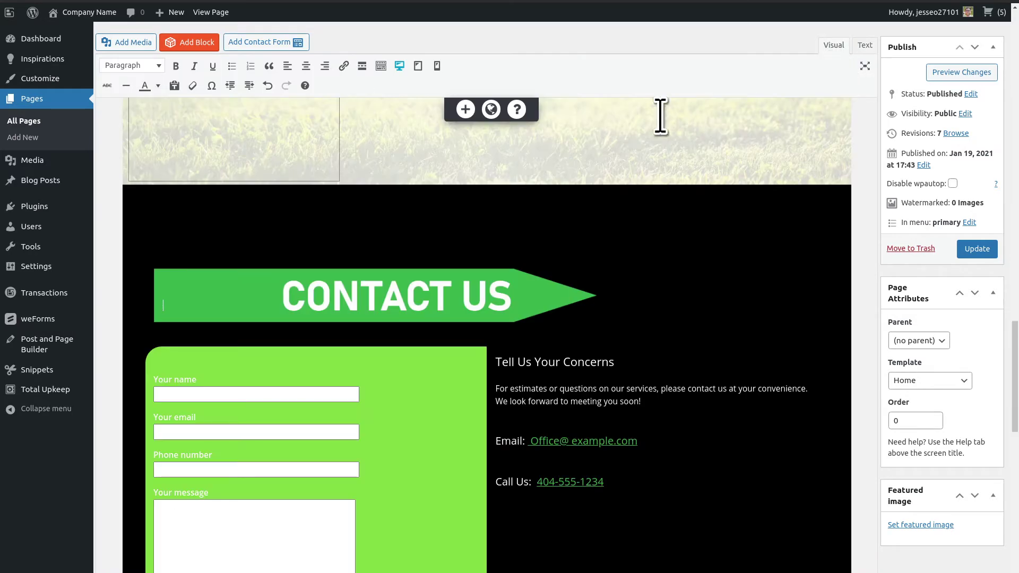
scroll(600, 280, "up", 10)
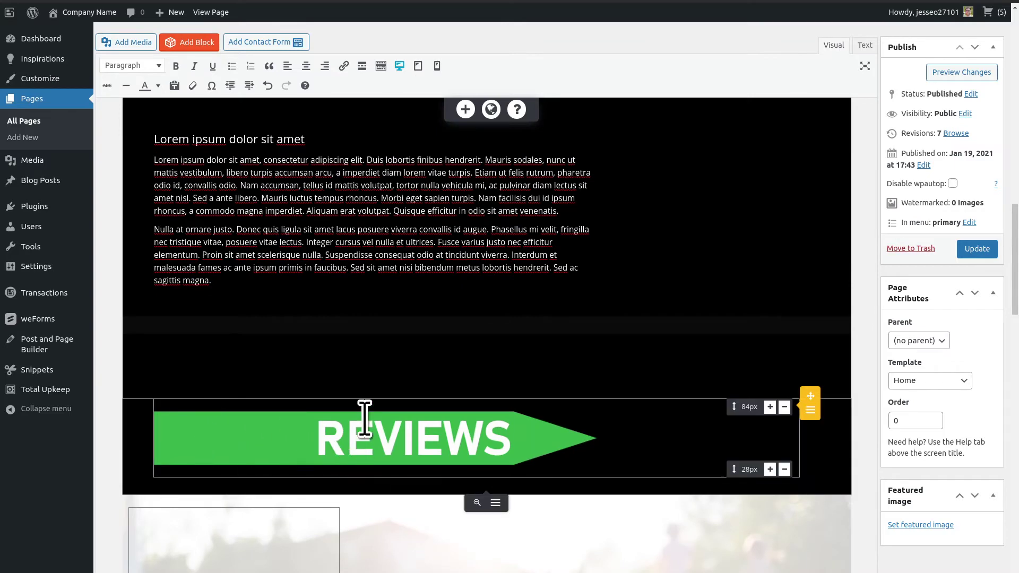
scroll(240, 343, "up", 5)
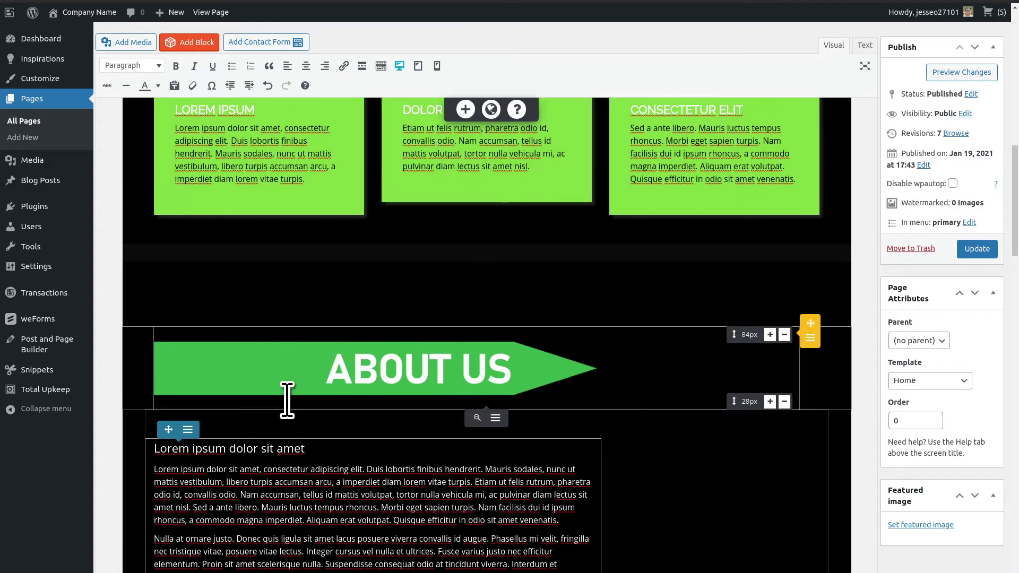
scroll(251, 387, "up", 3)
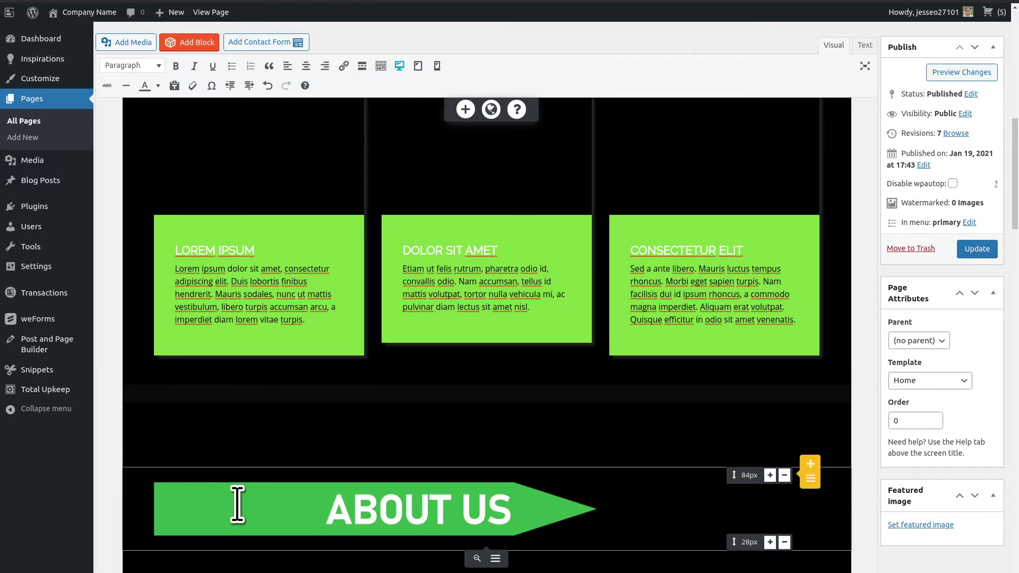
left_click(236, 500)
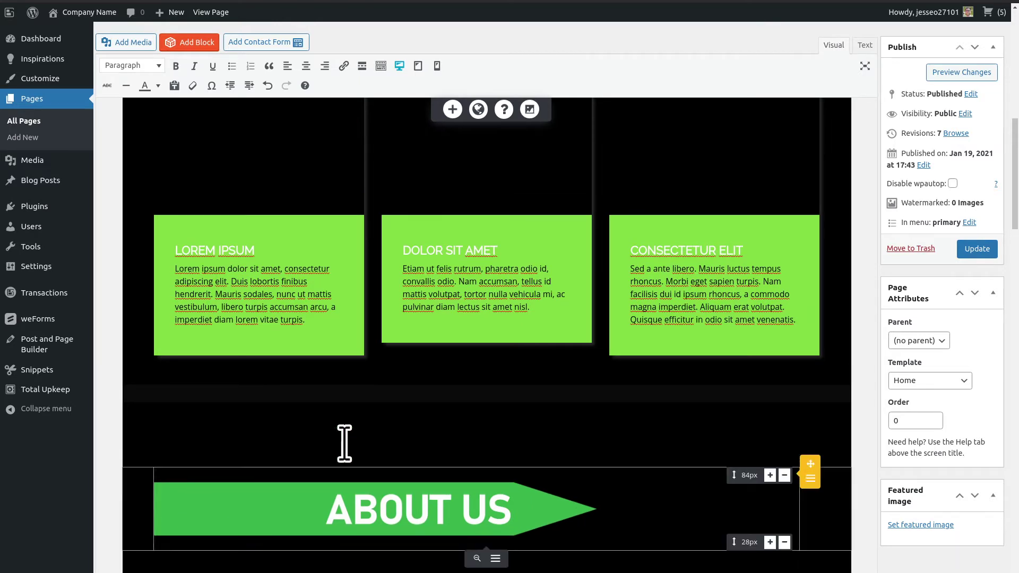
left_click(954, 73)
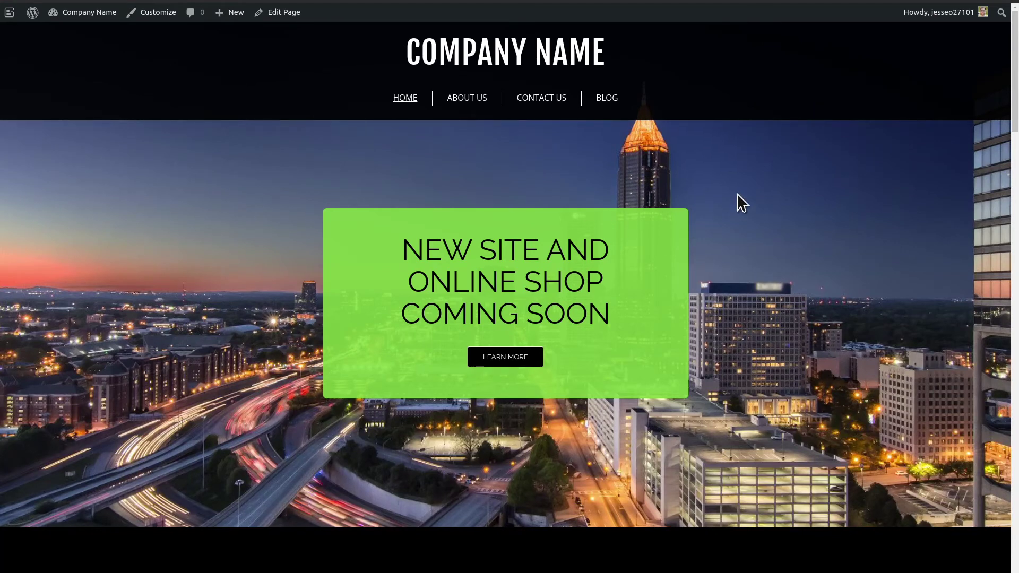
- Narrow the previewed home page to 1728 px in DevTools device mode and scroll to SERVICES
key("ctrl+shift+i")
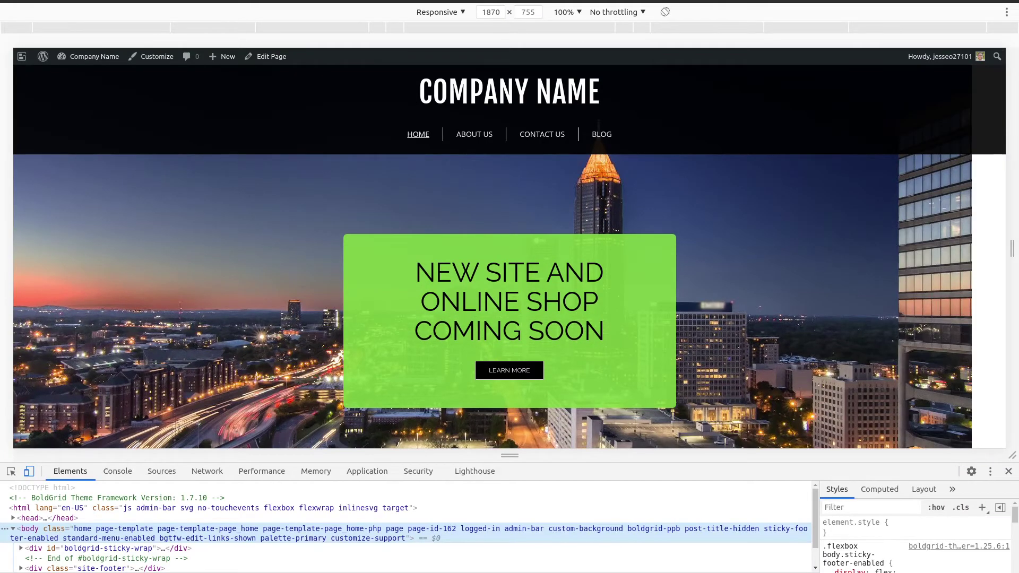
left_click_drag(1011, 248, 976, 211)
scroll(350, 272, "down", 10)
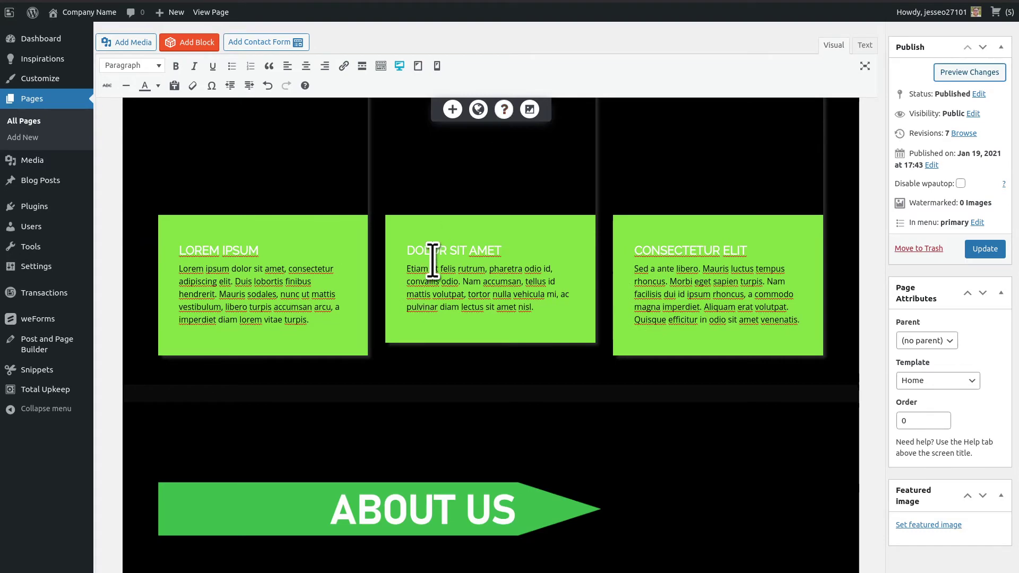
- Set the SERVICES and ABOUT US heading sections to full width via Section Width
scroll(419, 249, "up", 7)
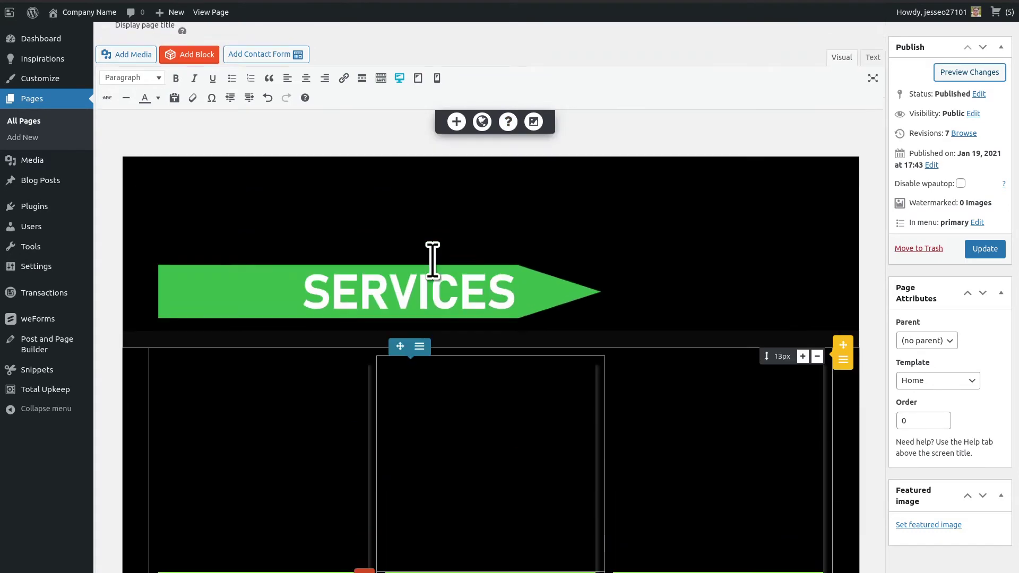
scroll(432, 260, "up", 3)
scroll(422, 258, "down", 3)
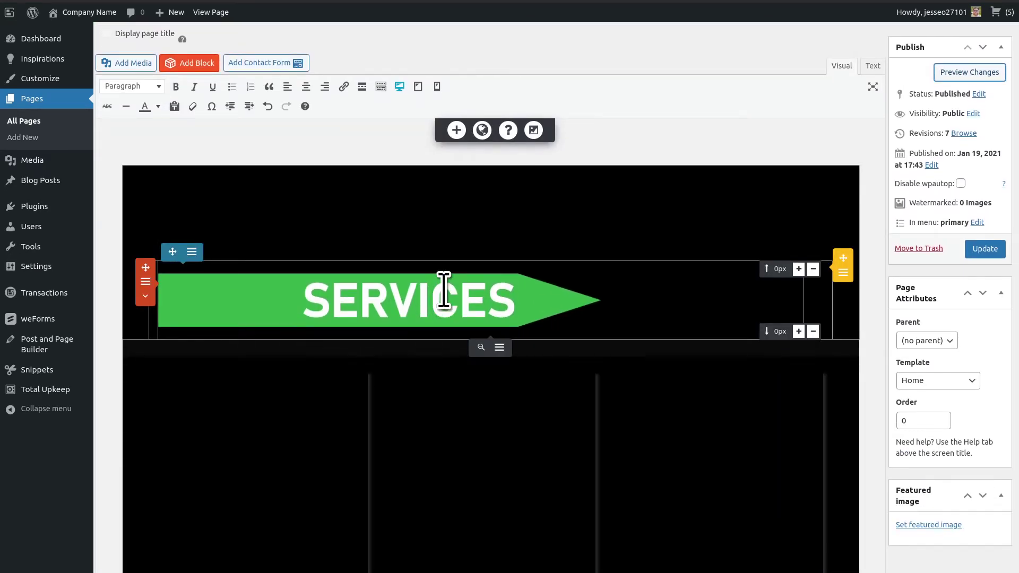
left_click(500, 348)
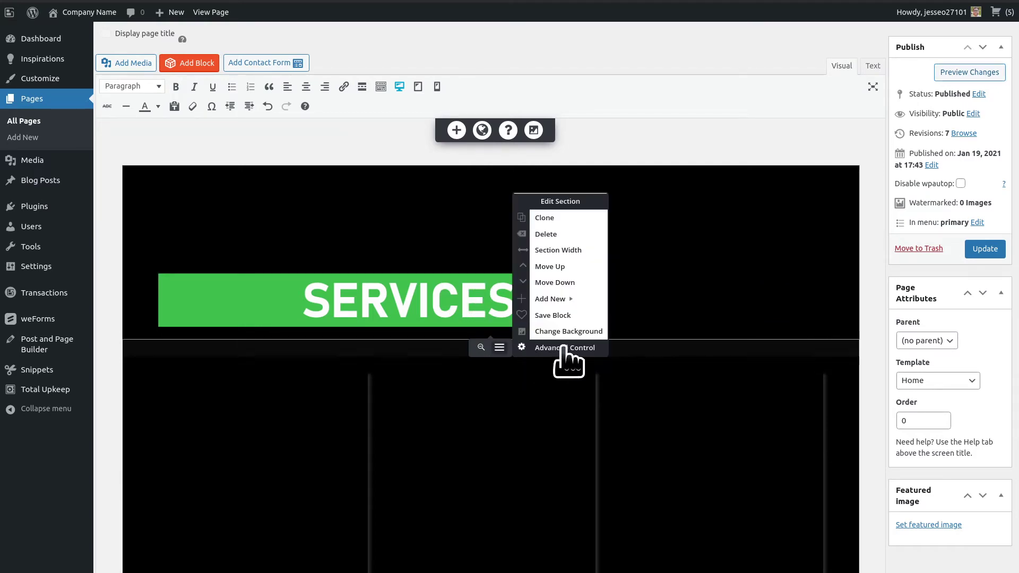
left_click(560, 250)
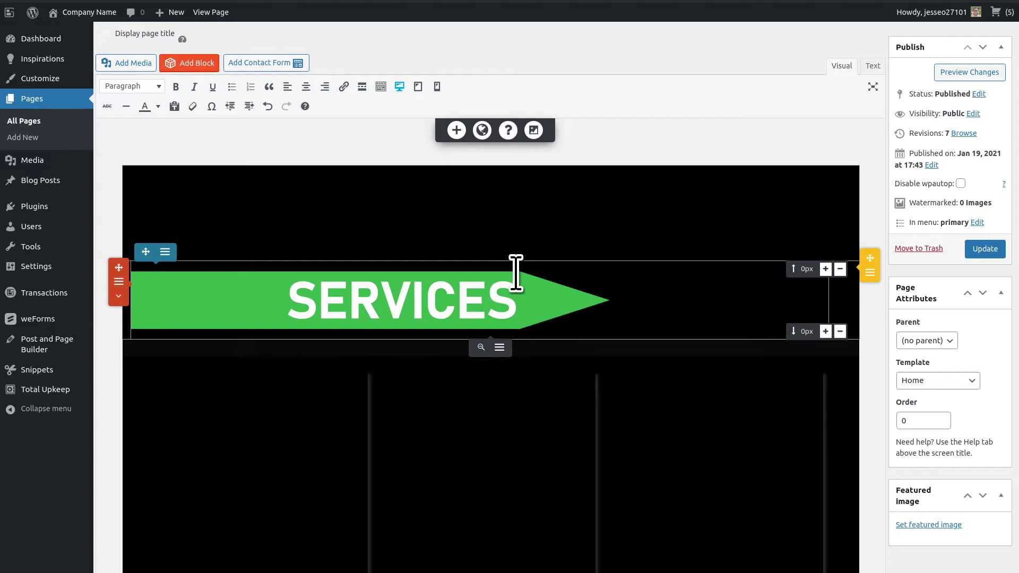
scroll(516, 273, "down", 6)
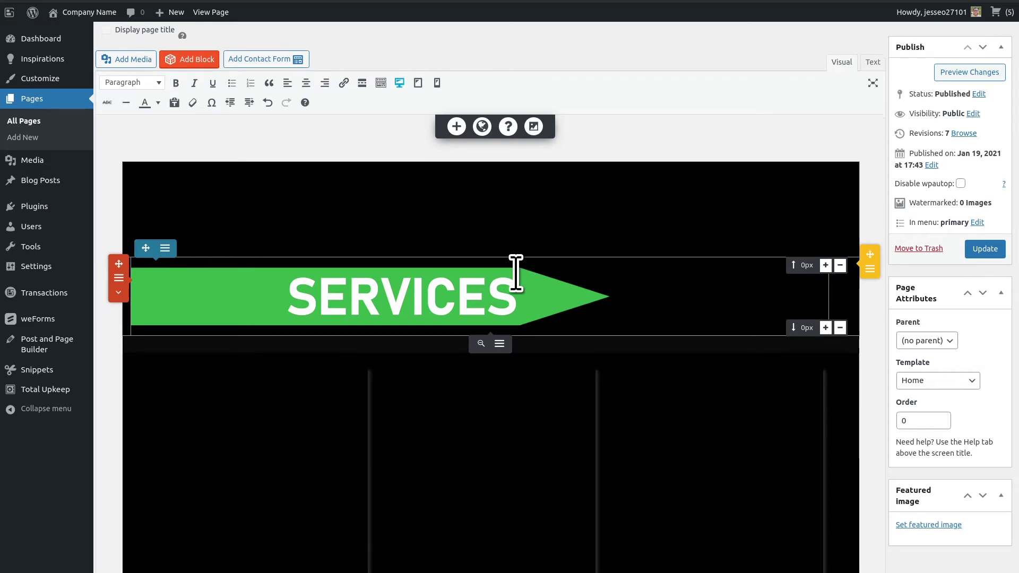
scroll(516, 273, "down", 3)
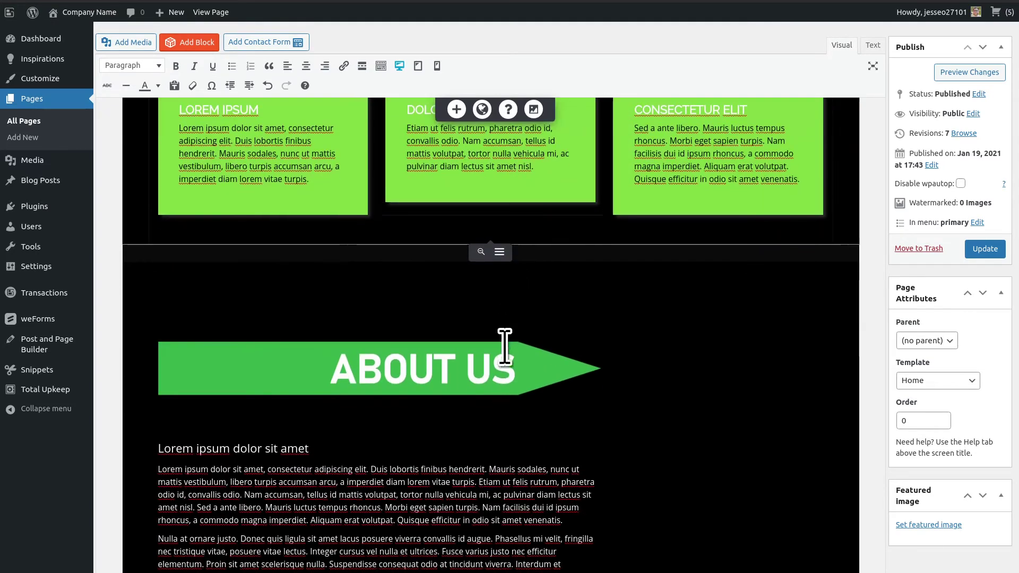
left_click(499, 418)
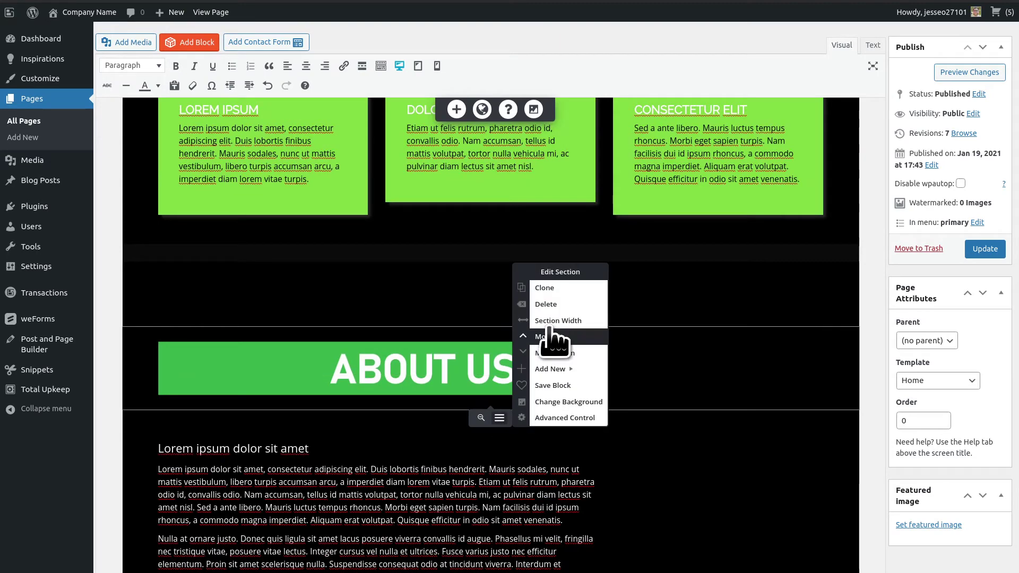
left_click(526, 321)
- Set the REVIEWS and CONTACT US heading sections to full width as well
scroll(547, 321, "down", 5)
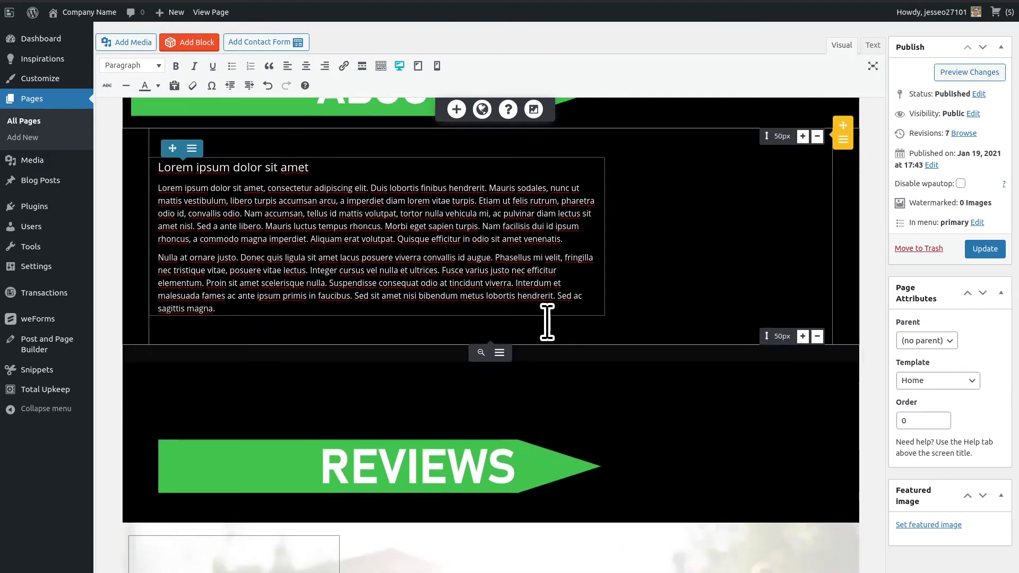
left_click(499, 419)
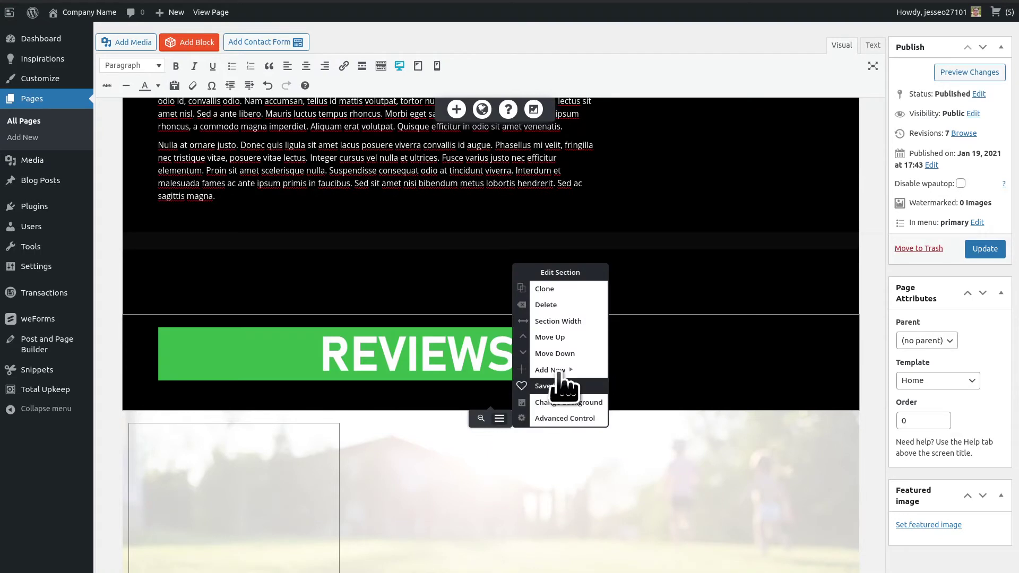
left_click(557, 321)
scroll(558, 322, "down", 6)
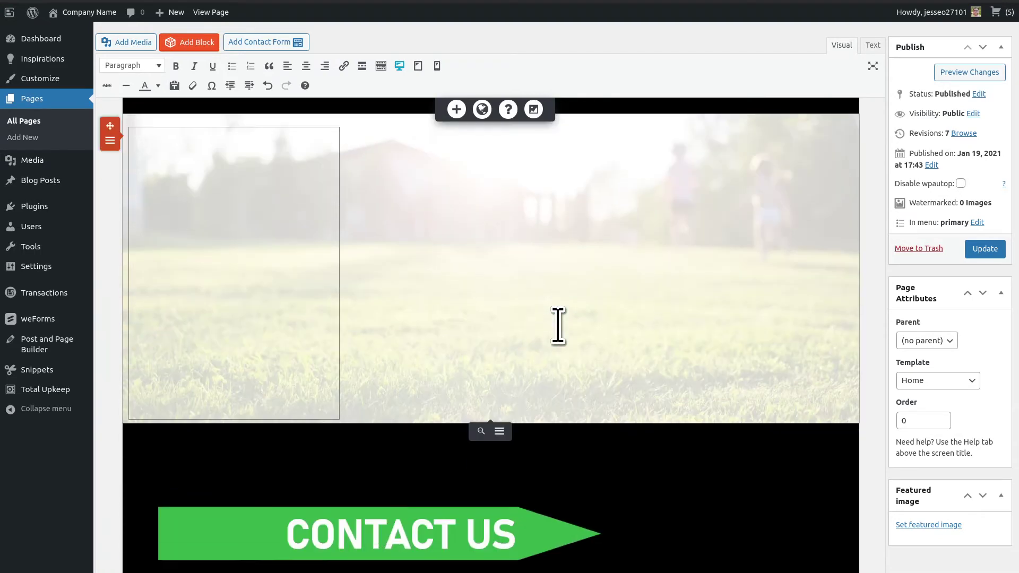
left_click(499, 461)
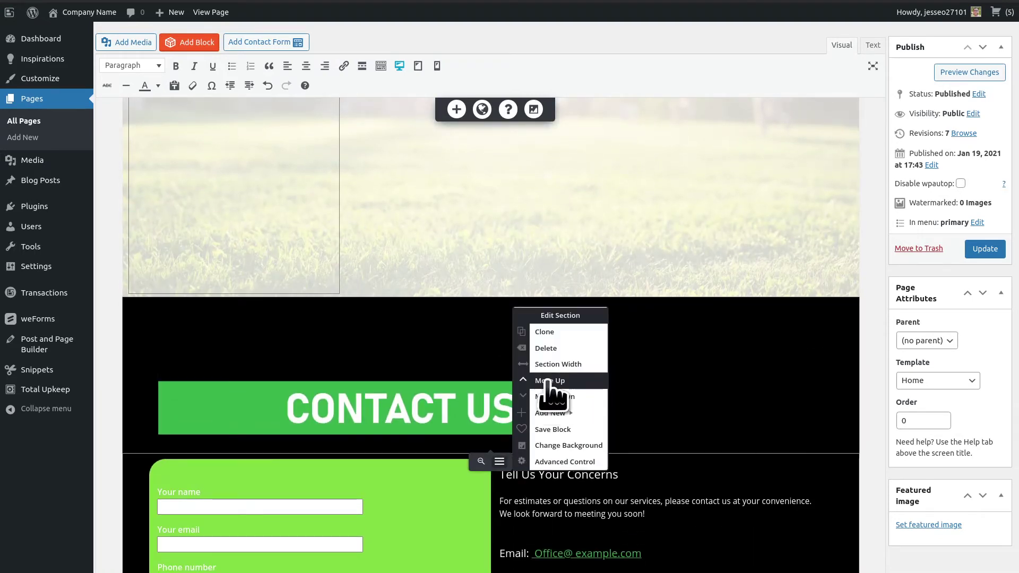
left_click(557, 364)
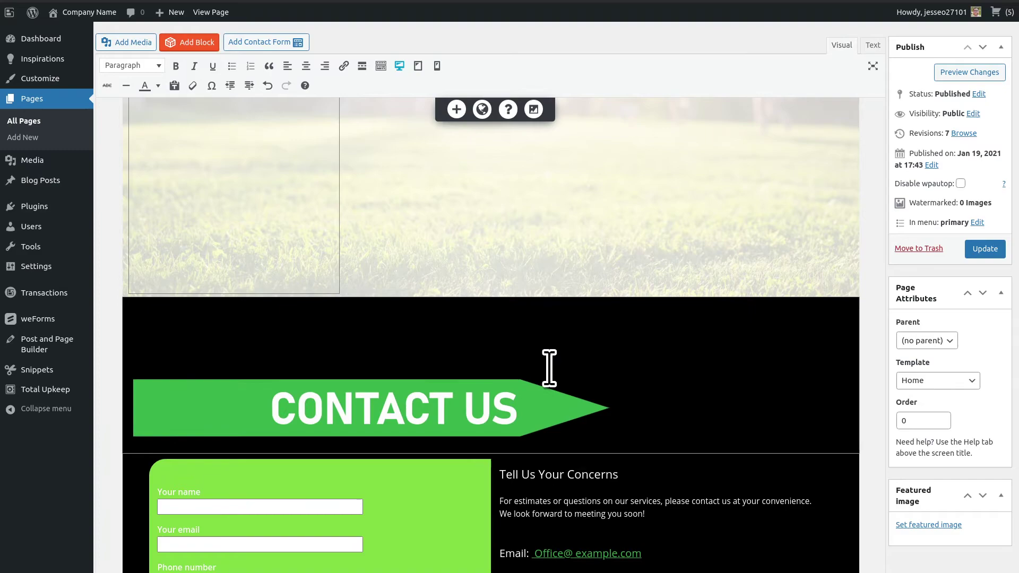
- Preview the updated home page, scroll through the left-jutting arrow headings, and reopen device mode
left_click(968, 73)
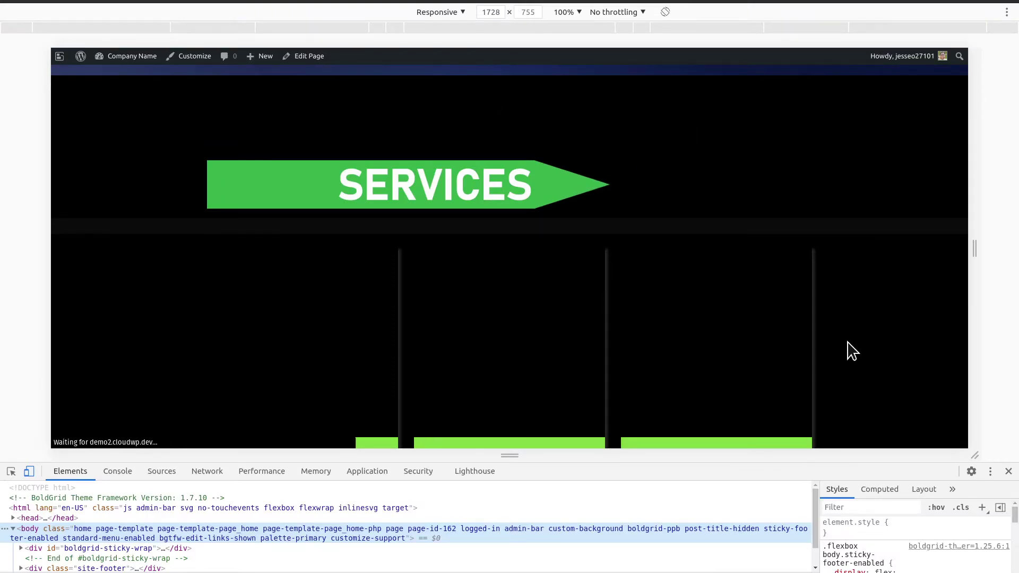
key("F12")
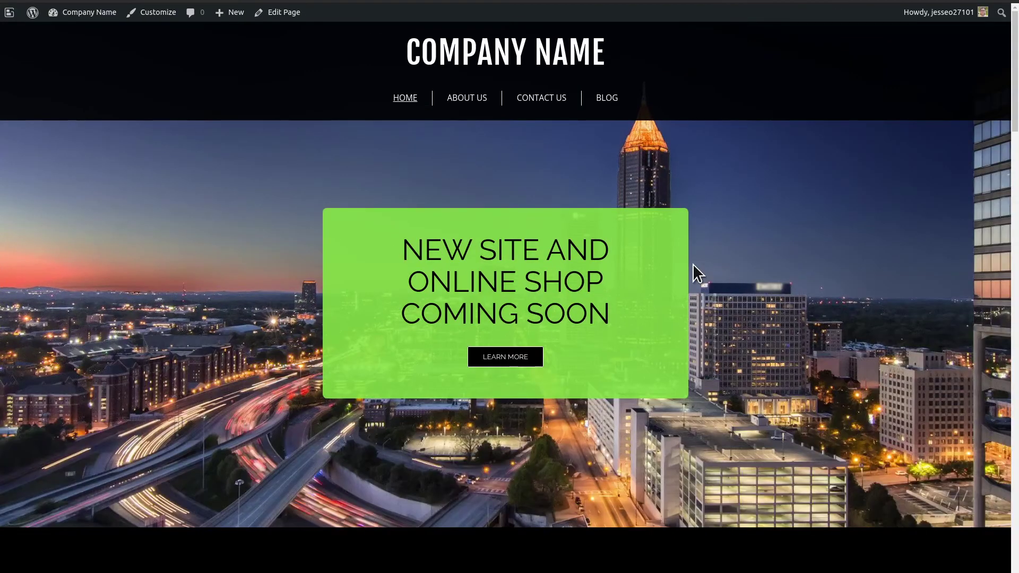
scroll(457, 169, "down", 8)
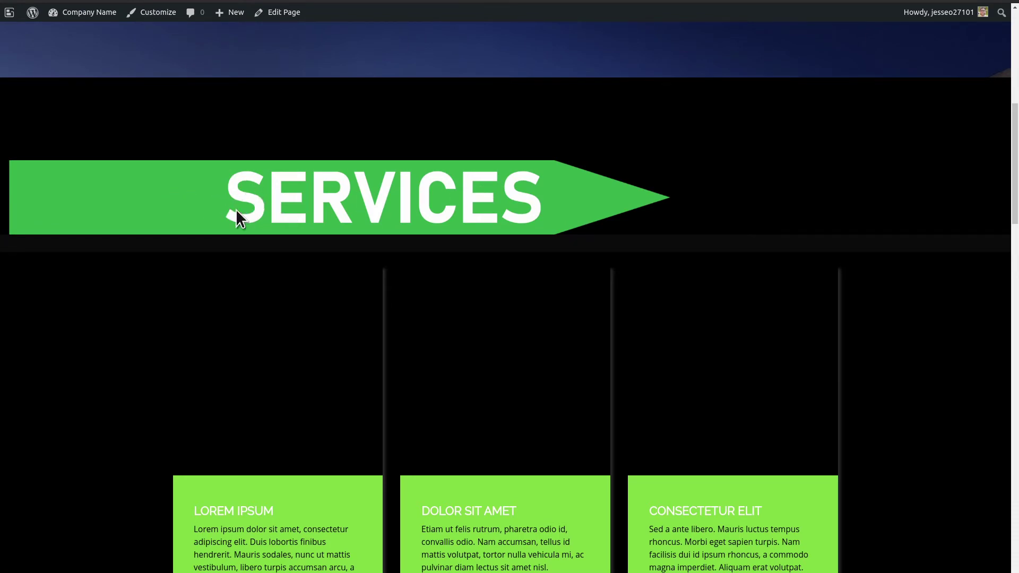
scroll(223, 194, "down", 8)
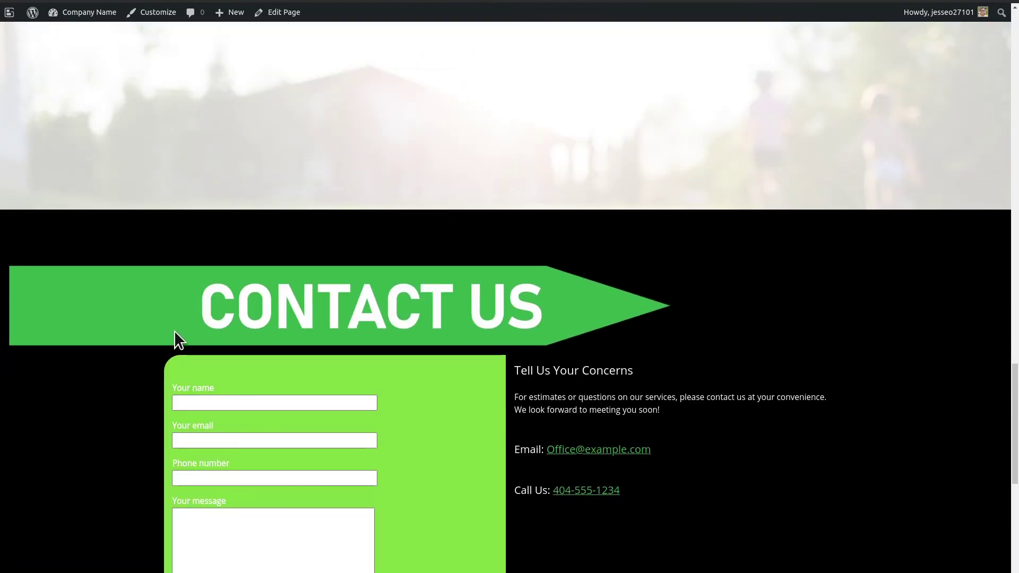
scroll(160, 329, "down", 5)
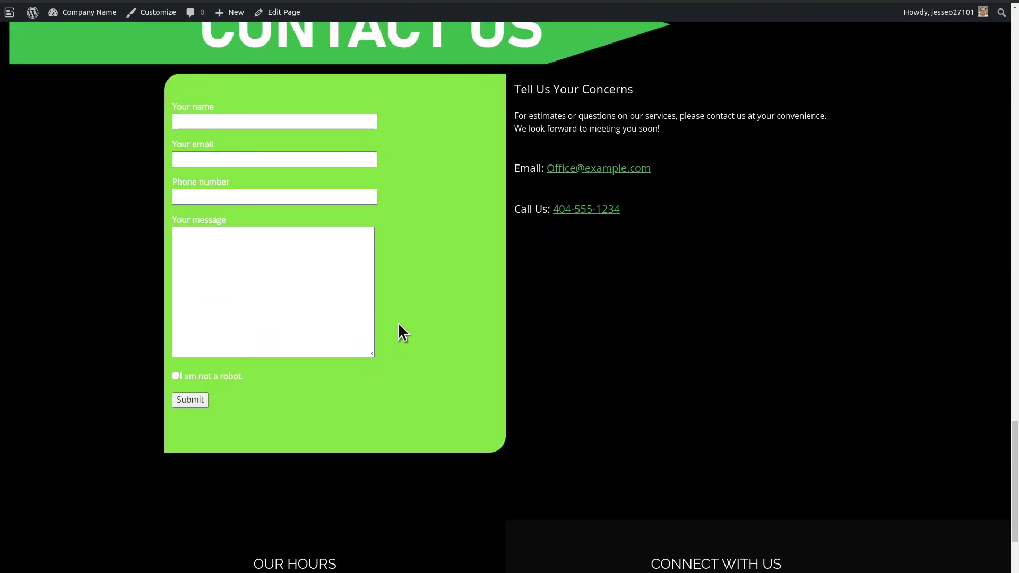
key("ctrl+shift+i")
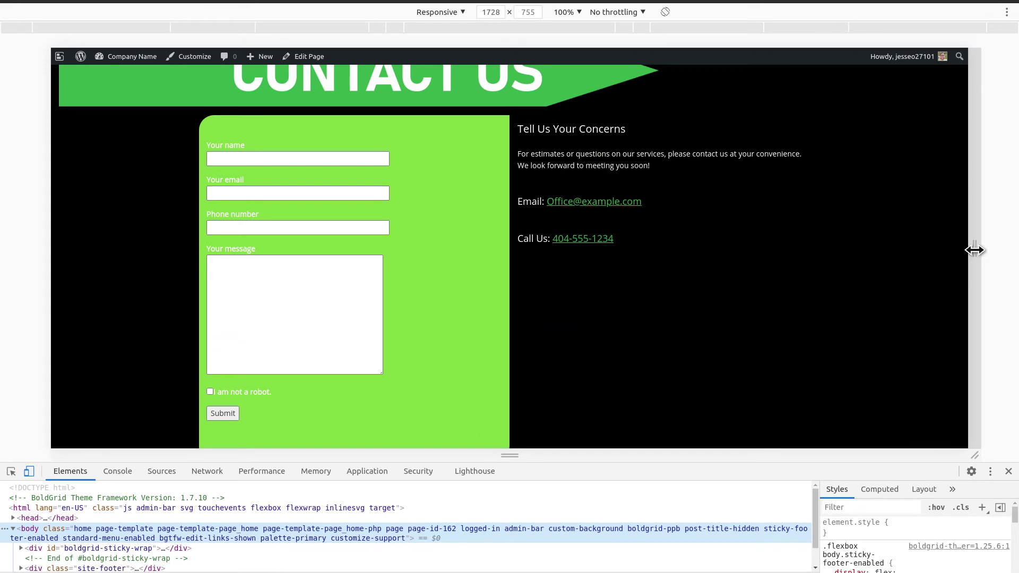
- Test the preview at mobile width and back at 1798 px, scrolling through the heading sections
left_click_drag(975, 247, 614, 217)
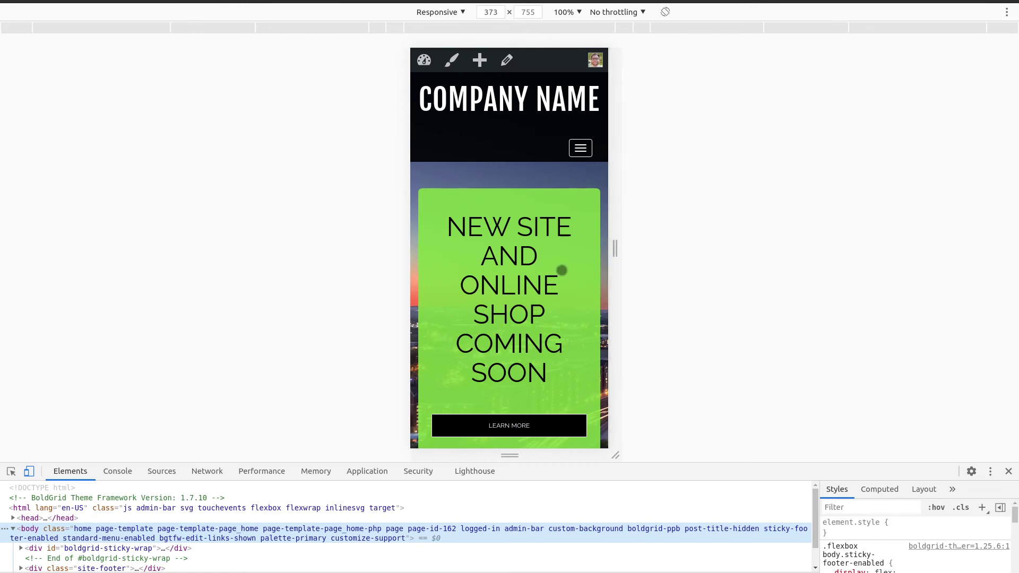
left_click_drag(610, 266, 992, 253)
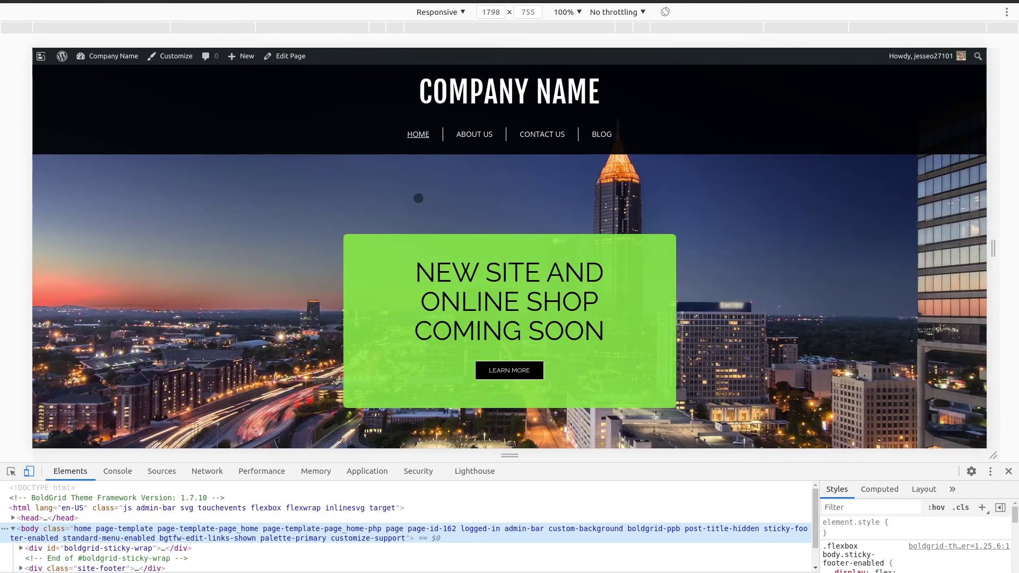
scroll(400, 223, "down", 8)
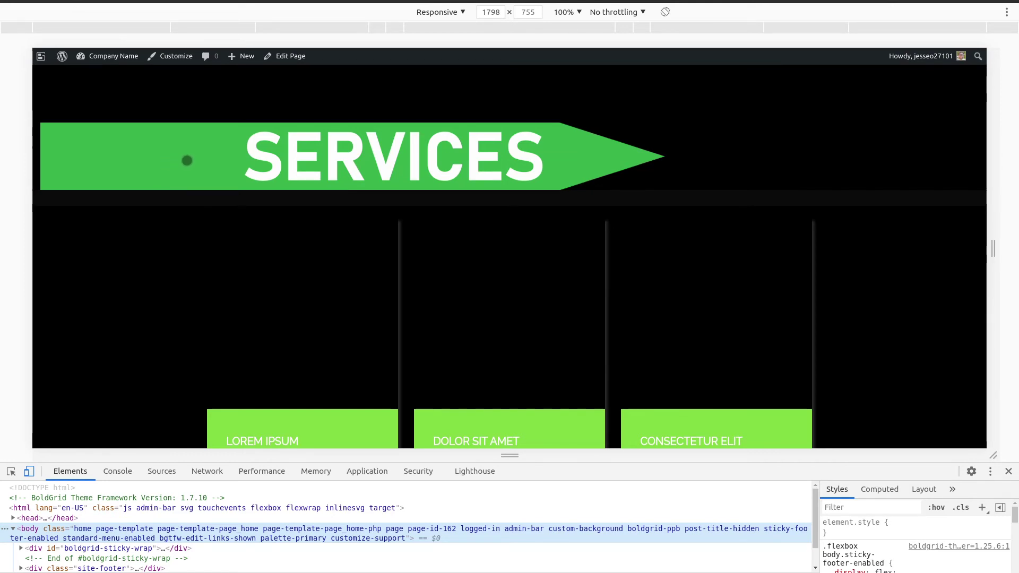
scroll(187, 160, "down", 10)
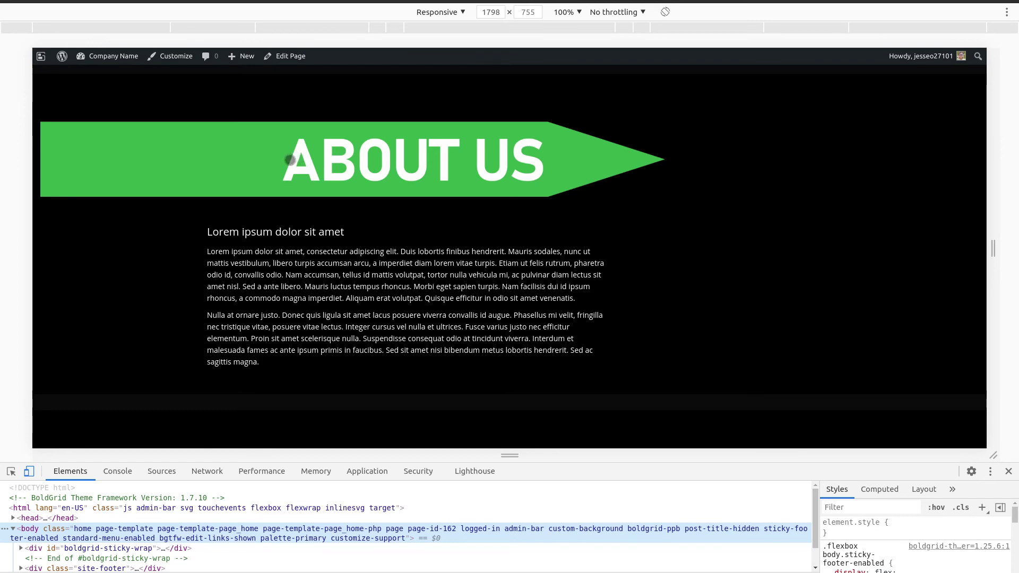
scroll(317, 169, "down", 5)
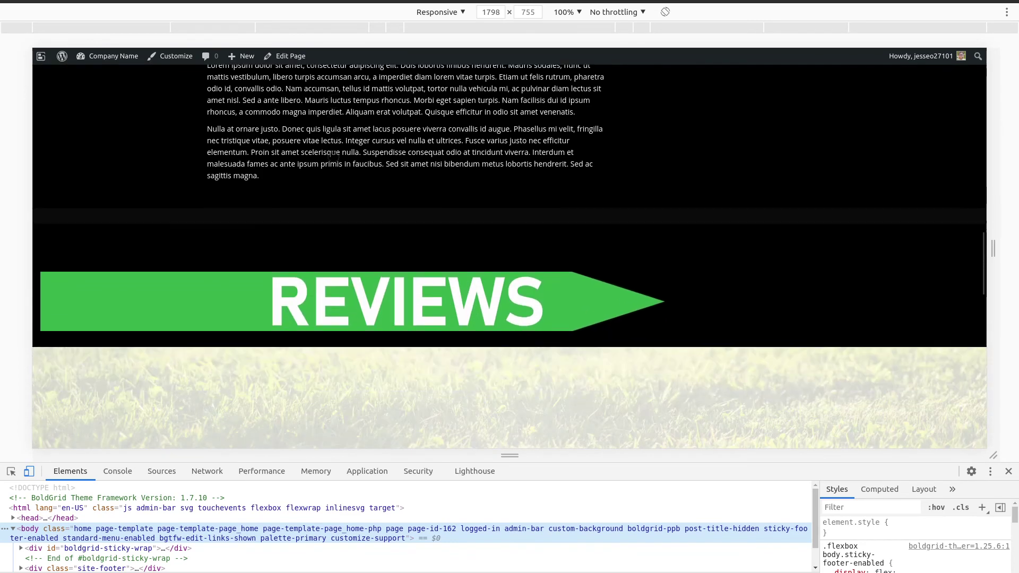
scroll(317, 169, "up", 7)
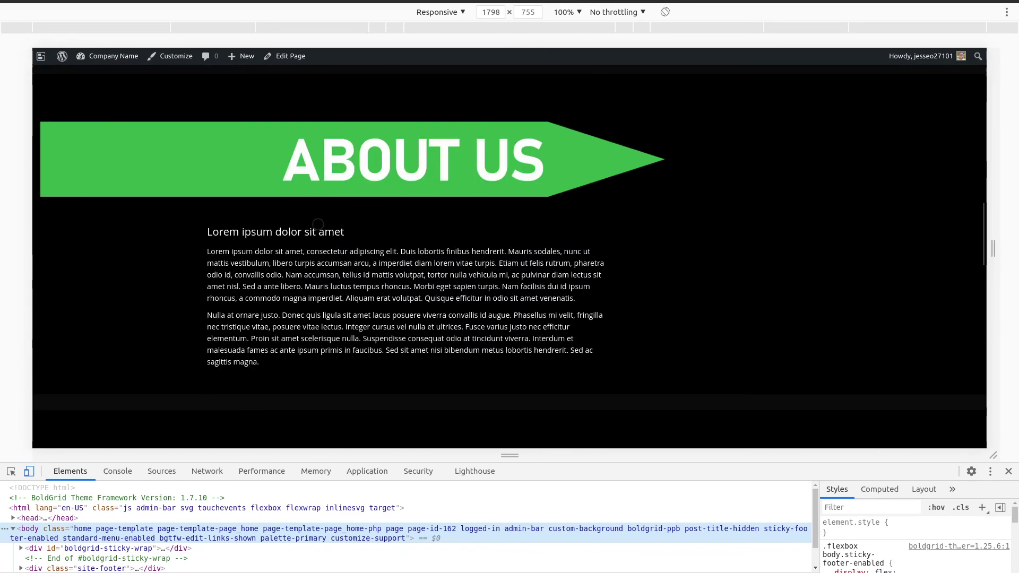
scroll(356, 284, "up", 5)
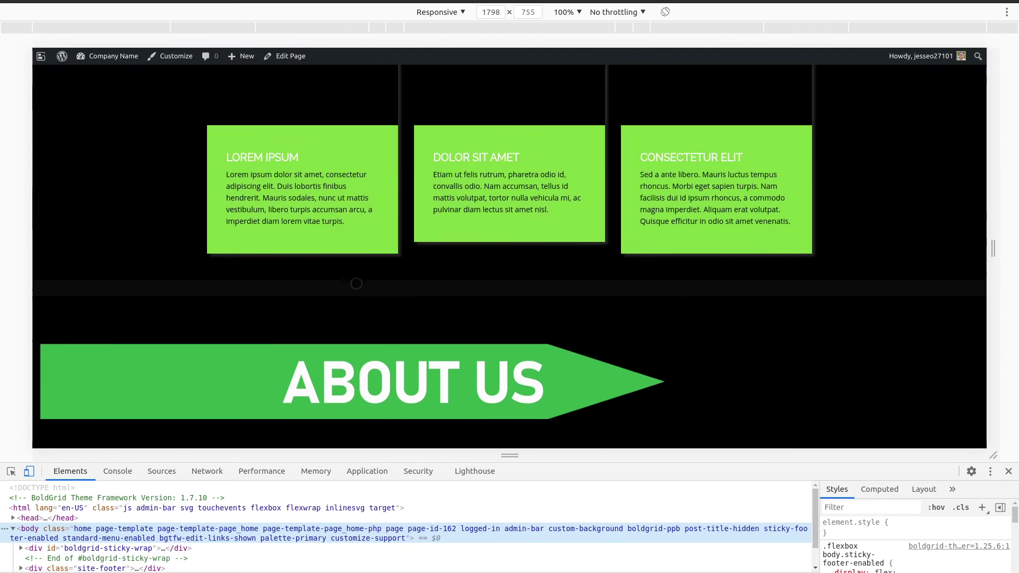
scroll(356, 284, "up", 5)
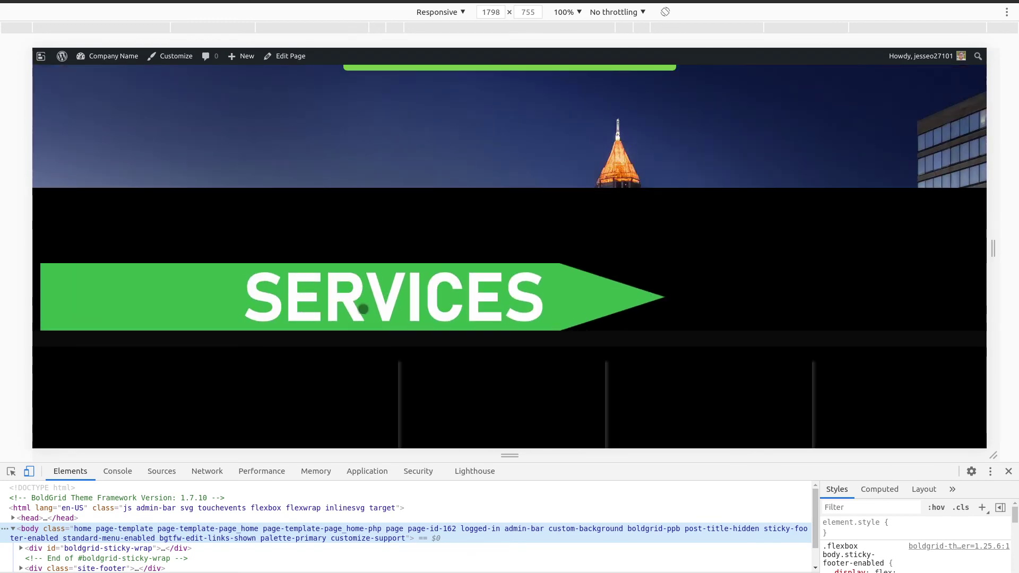
scroll(363, 309, "up", 5)
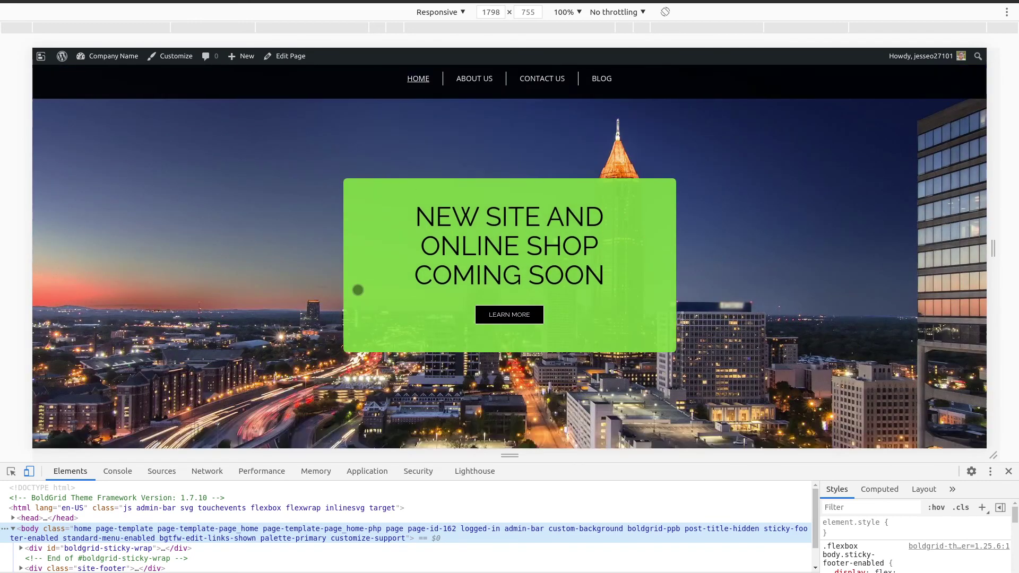
scroll(358, 290, "down", 5)
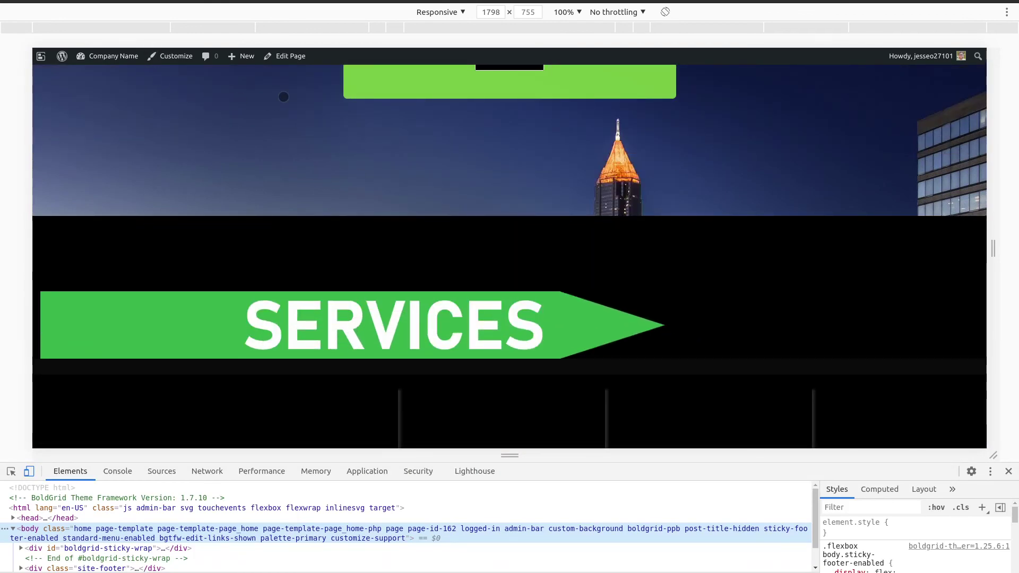
- Return to the page editor and open the CONTACT US section's Edit Section menu
key("alt+Tab")
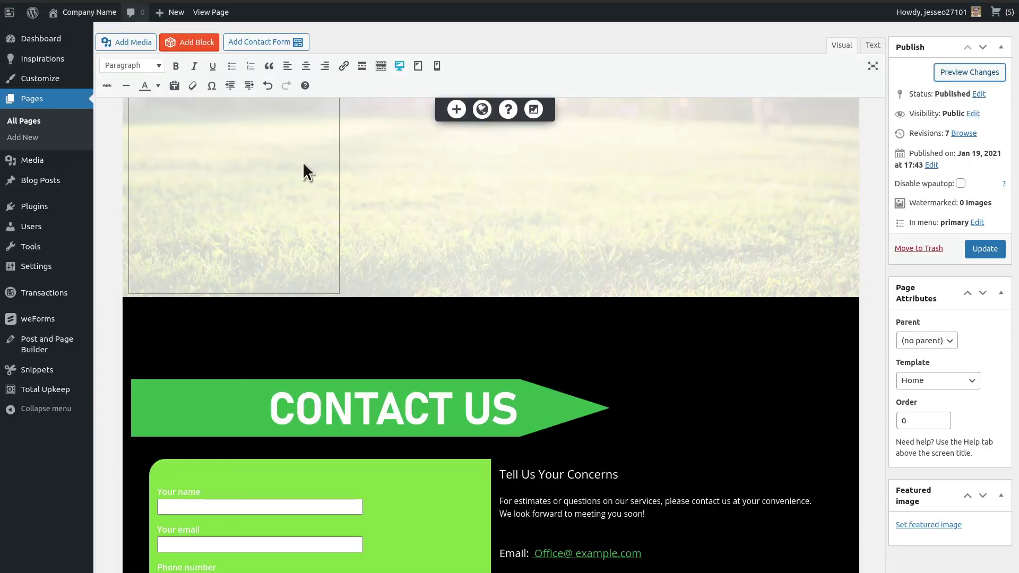
left_click(499, 461)
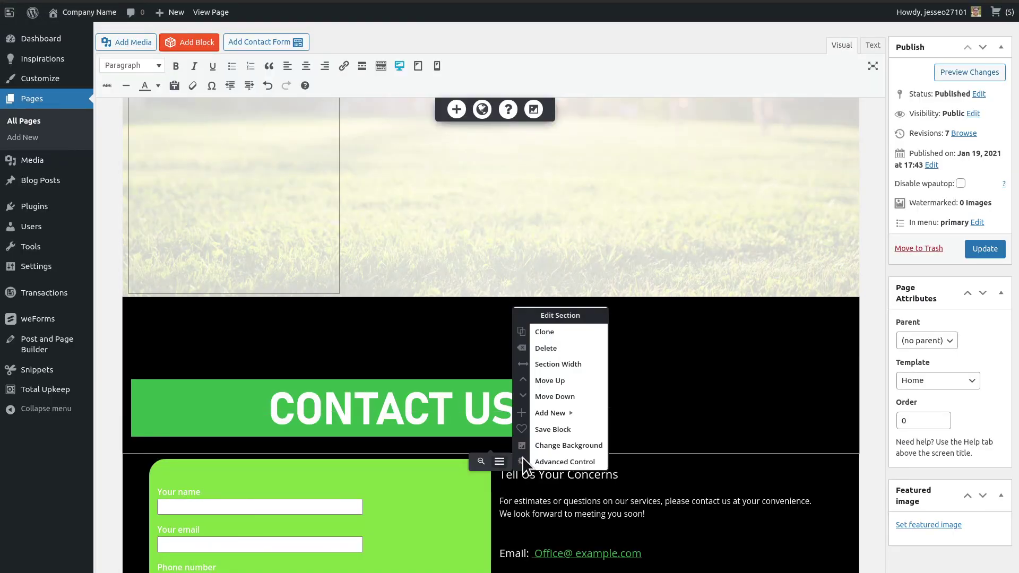